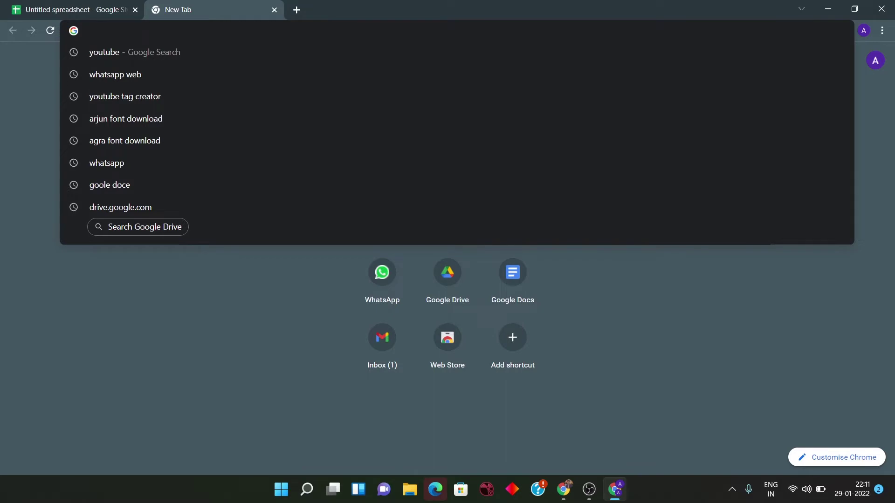
Search the web for 'google sheet' and open the Google Sheets home page
type("google sheet")
key("Return")
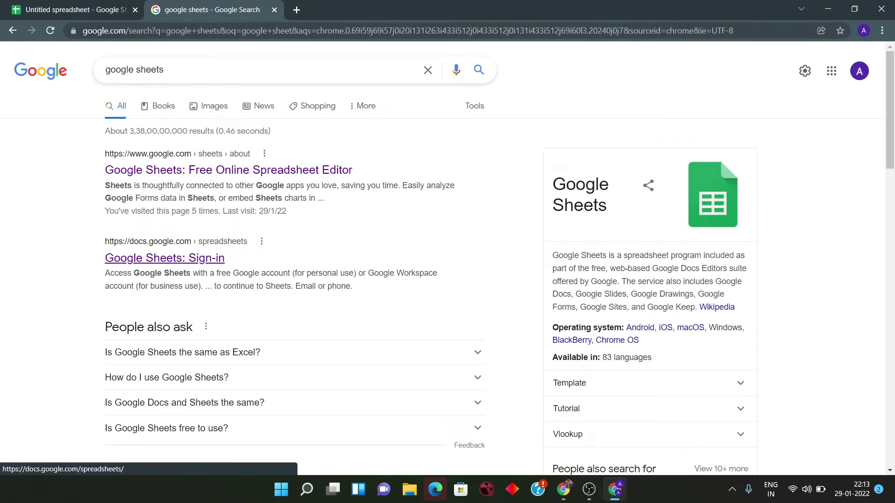
left_click(165, 258)
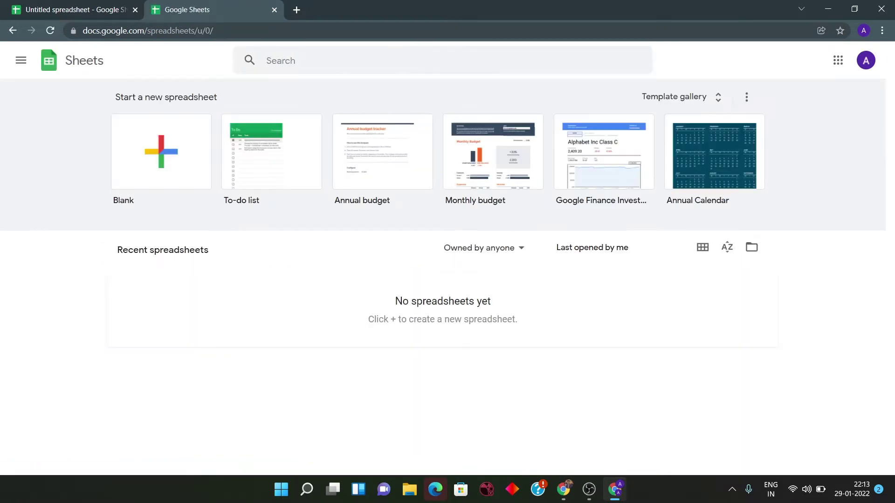
left_click(160, 152)
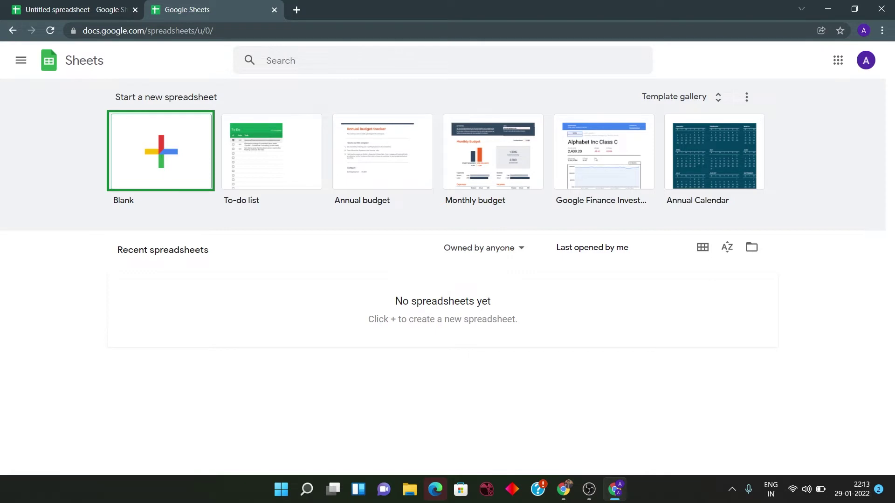
key("Tab")
Browse the full template gallery, then create a spreadsheet from the Blank template
key("shift+Tab")
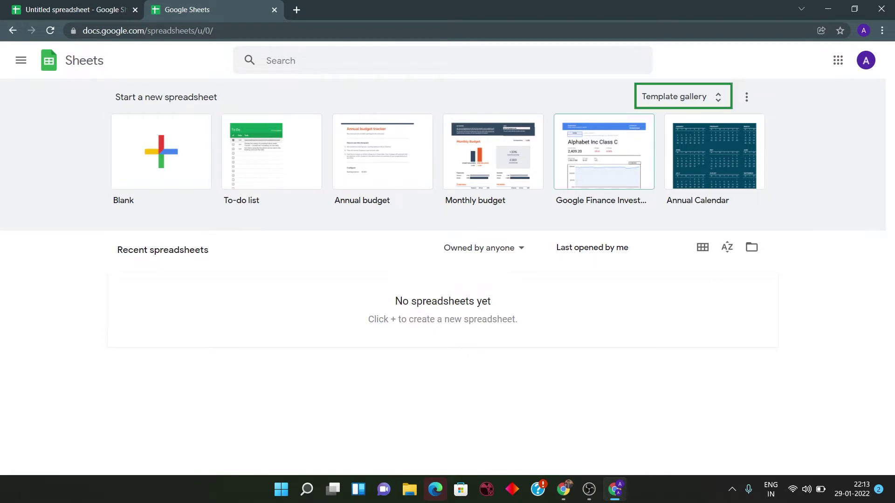
key("Return")
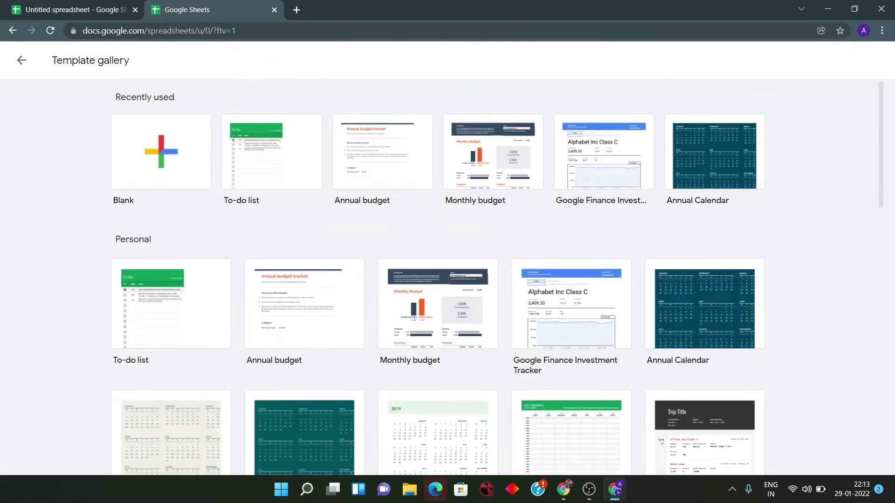
scroll(438, 267, "down", 1)
scroll(438, 233, "down", 3)
scroll(438, 234, "down", 3)
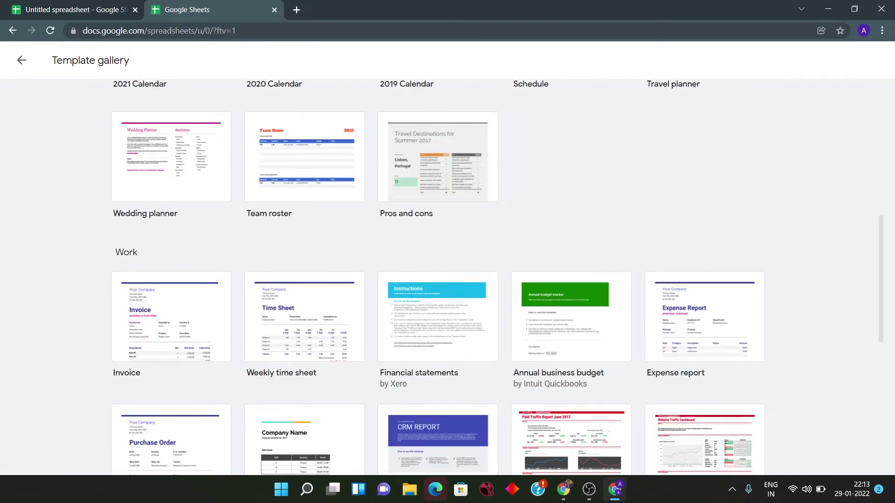
scroll(438, 233, "down", 2)
scroll(438, 242, "down", 1)
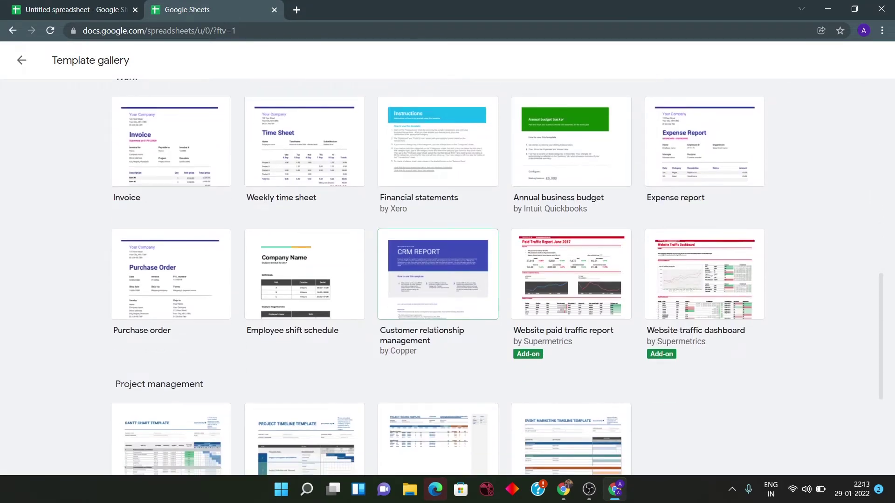
scroll(437, 242, "up", 1)
scroll(438, 242, "up", 5)
scroll(438, 261, "down", 1)
scroll(438, 261, "down", 2)
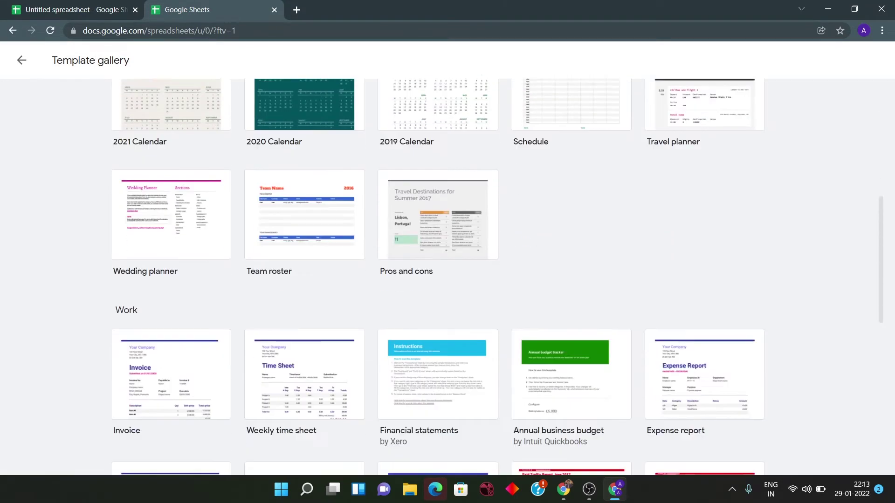
scroll(438, 261, "down", 2)
scroll(438, 261, "down", 2)
scroll(438, 261, "up", 1)
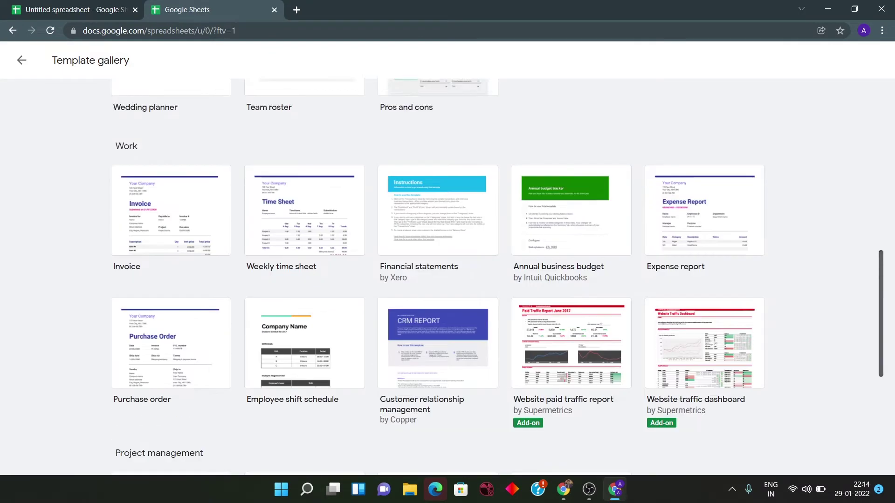
scroll(437, 261, "up", 11)
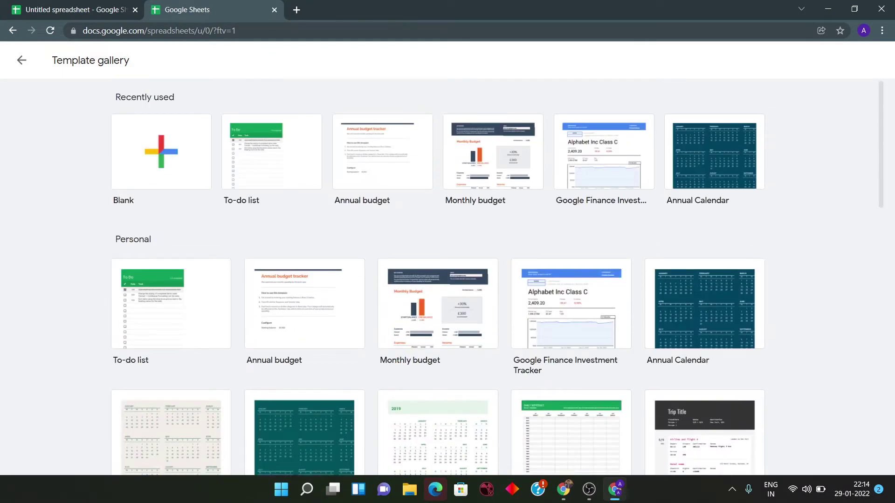
left_click(161, 152)
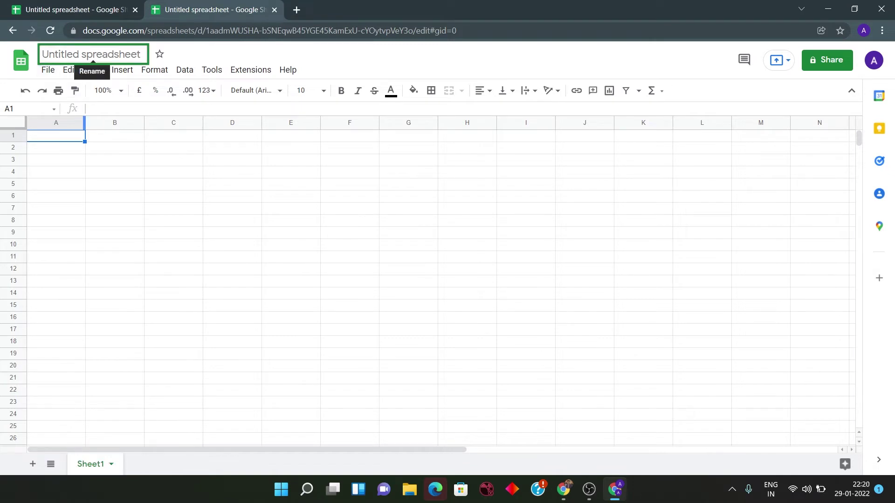
Retitle the Untitled spreadsheet as 'Class 1'
left_click(91, 54)
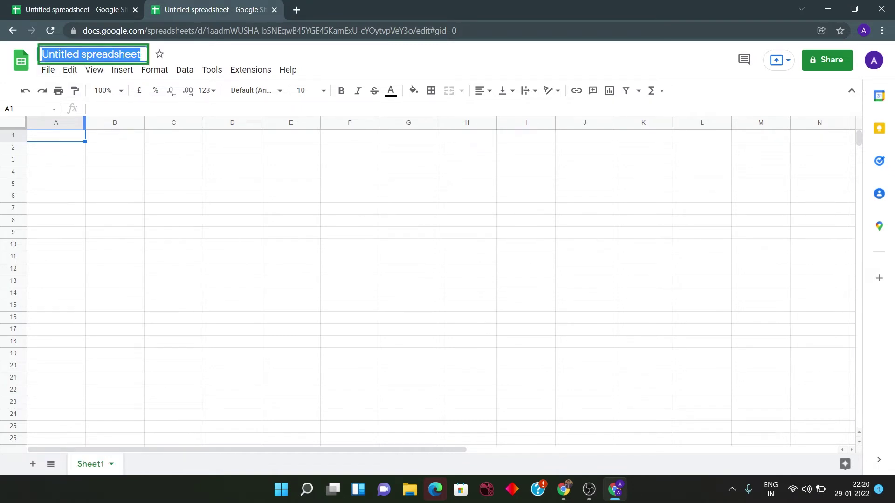
type("Class 1")
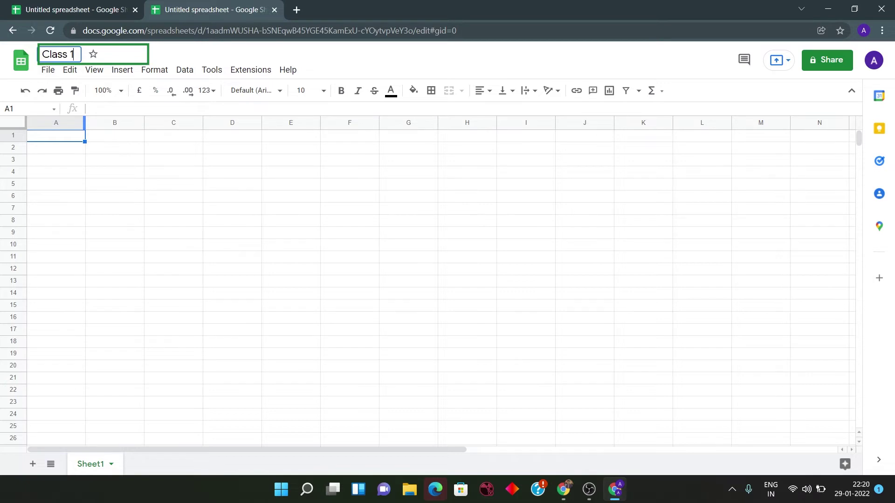
key("Return")
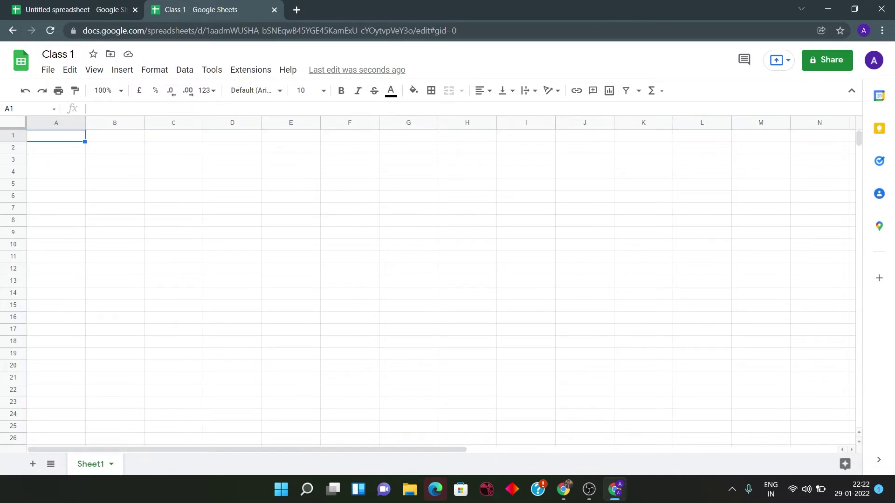
key("ctrl+Right")
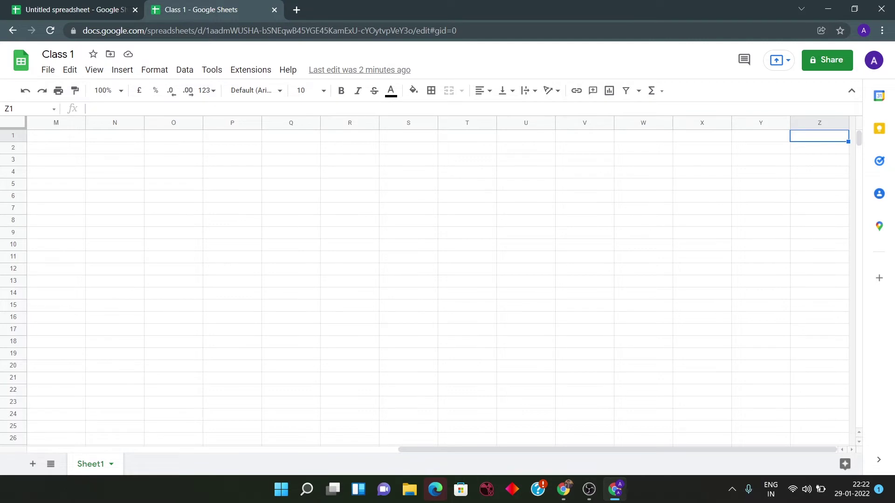
left_click(761, 123)
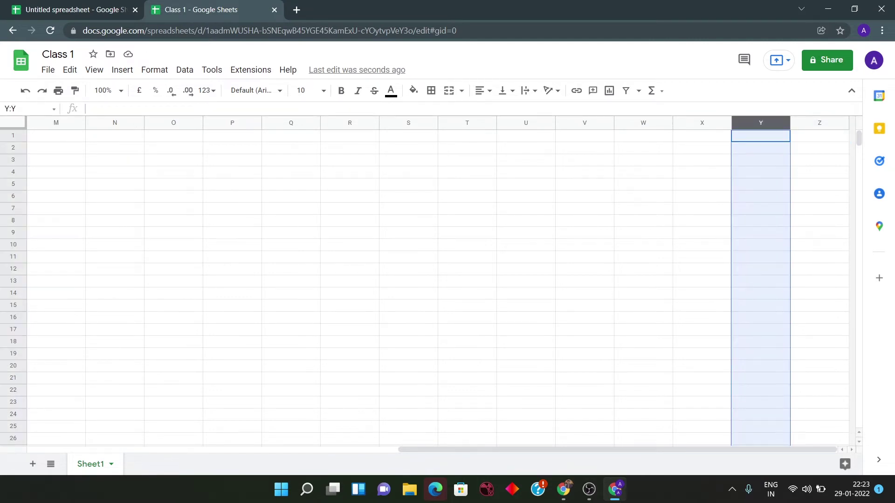
key("ctrl+Home")
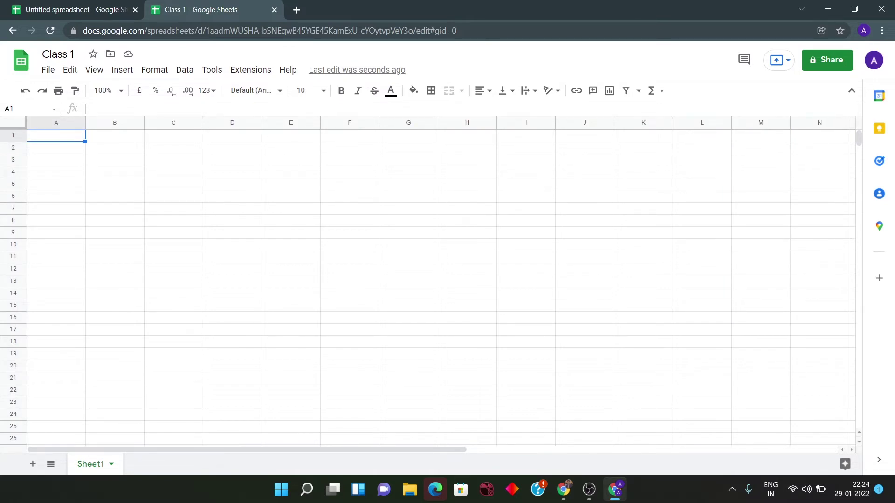
key("ctrl+Down")
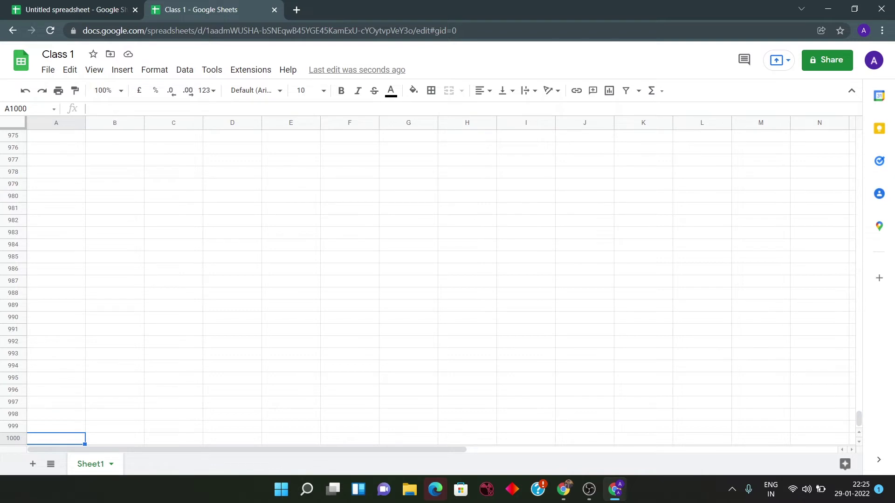
scroll(438, 280, "down", 2)
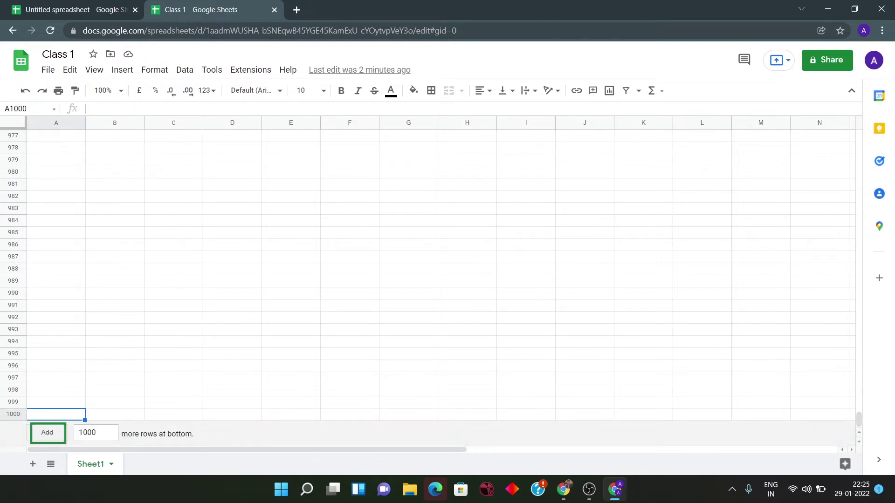
left_click(96, 433)
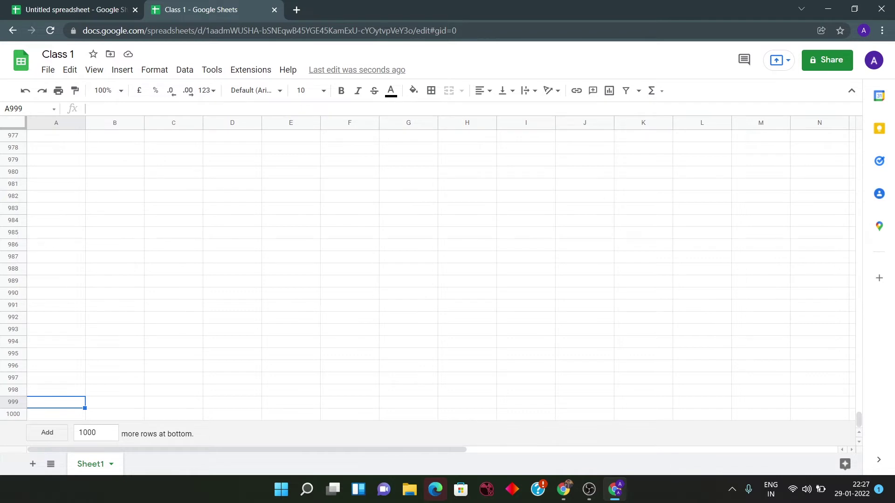
key("ctrl+Home")
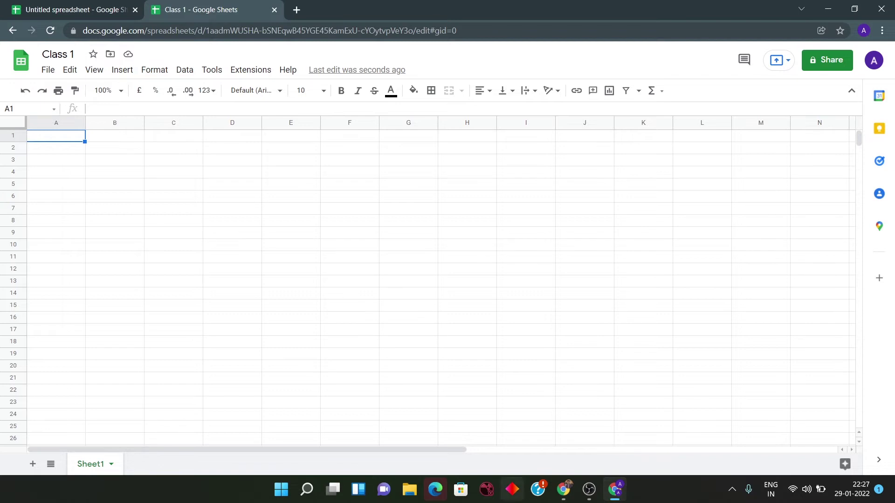
Type the headers Sno, Product Name, mrp, qty and Amount across row 1
type("Sno")
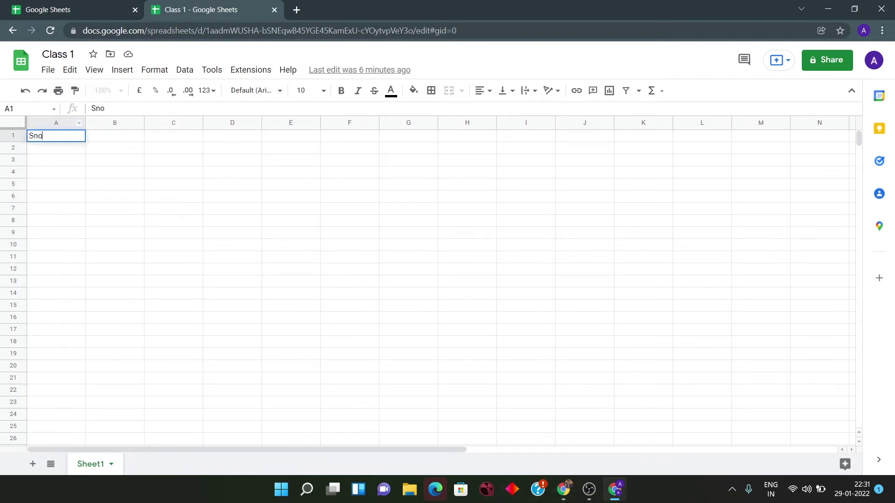
key("Tab")
type("Produ")
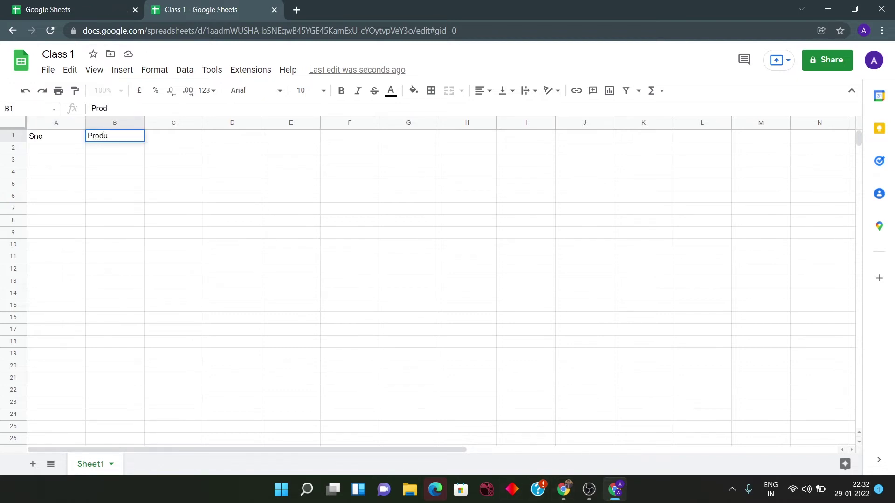
type("ct Name")
key("Tab")
type("m")
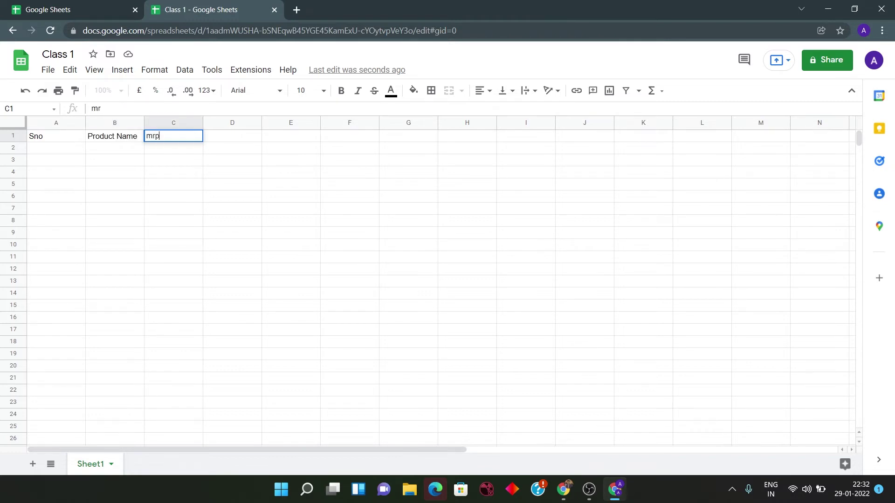
key("Tab")
type("qt")
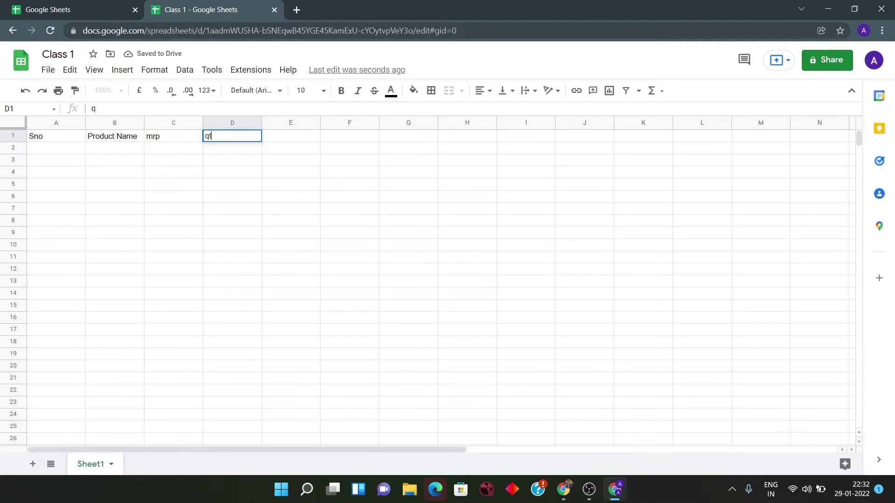
type("y")
key("Tab")
type("A")
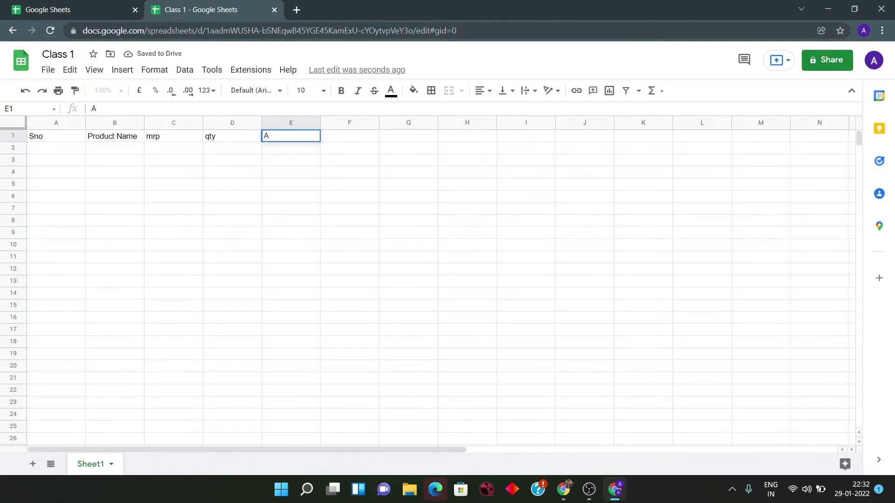
type("mount")
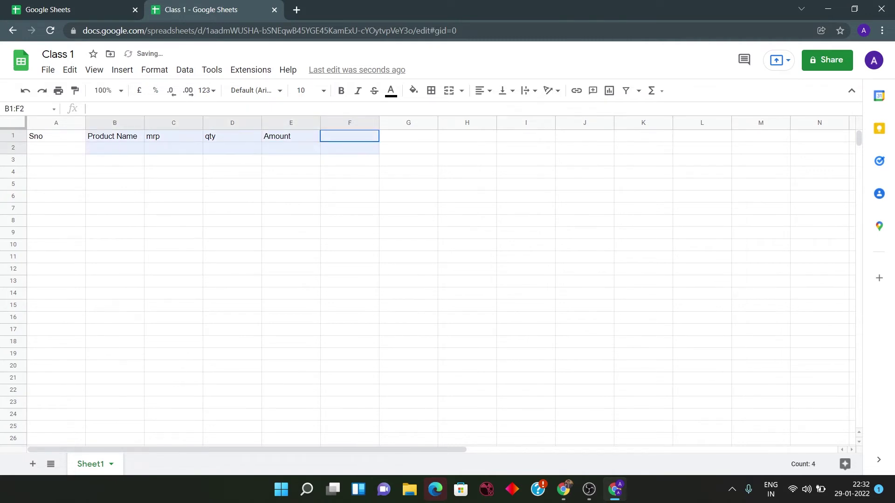
Make the header cells A1:E1 bold at font size 14
left_click(115, 148)
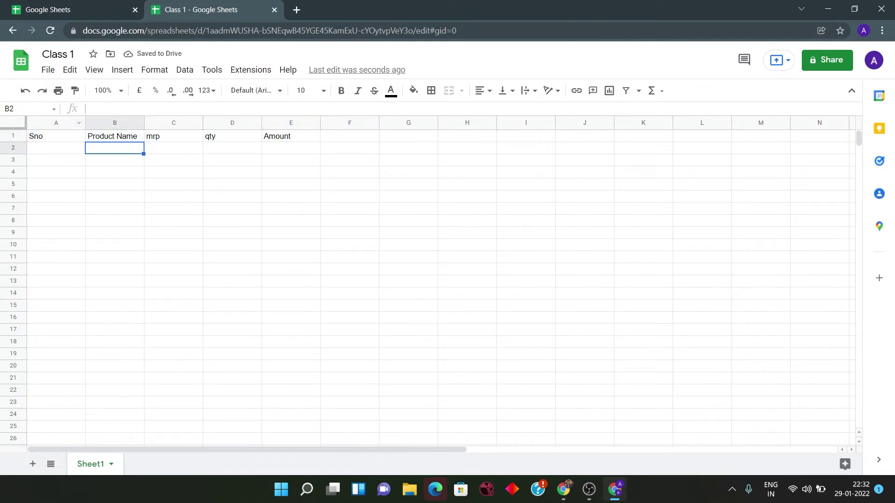
left_click_drag(47, 135, 298, 136)
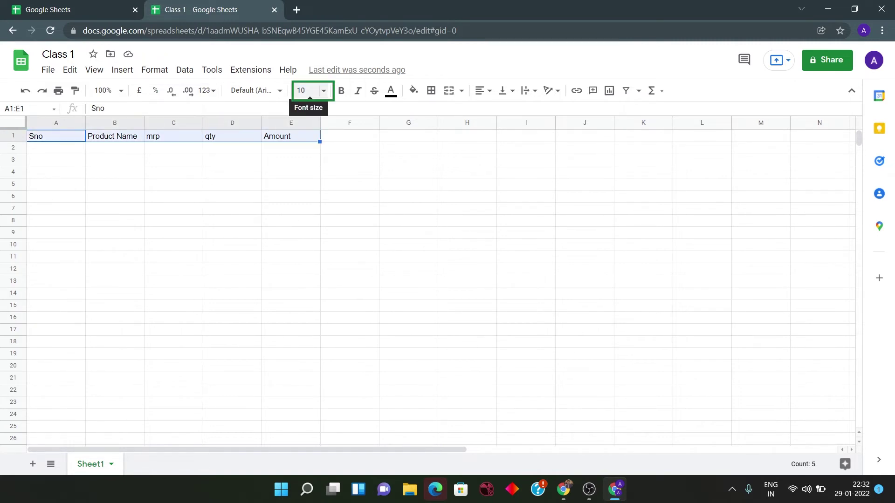
left_click(310, 94)
left_click(303, 241)
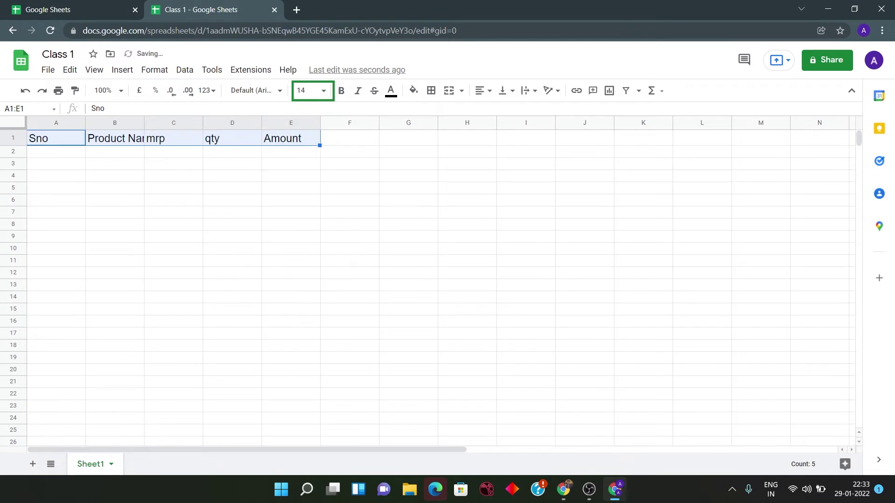
left_click(341, 90)
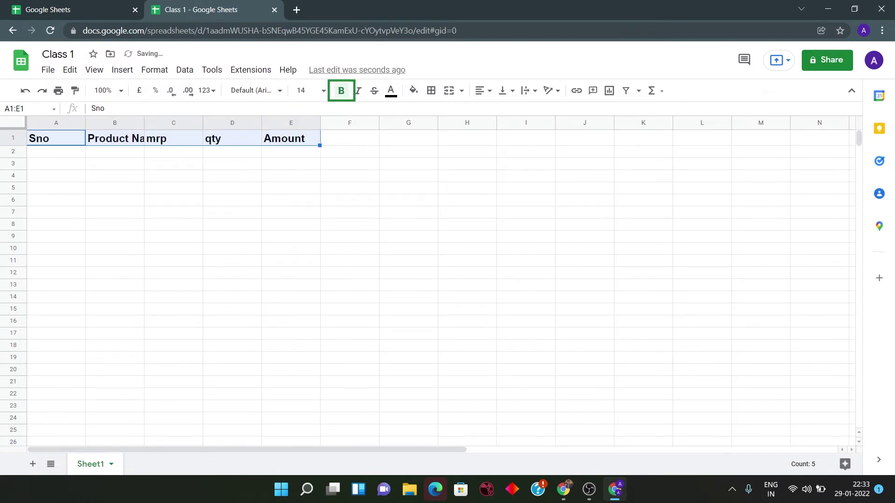
left_click(56, 152)
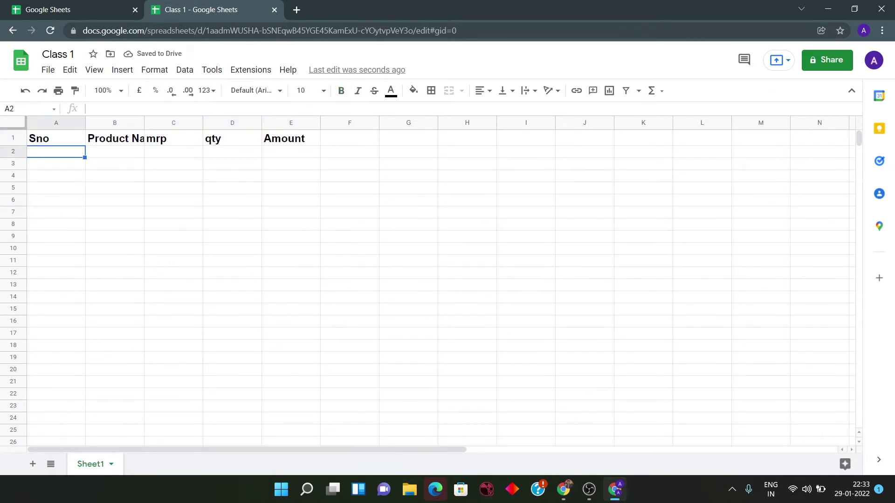
Fill the Sno column with serial numbers 1 to 6 in A2:A7
type("1")
key("Return")
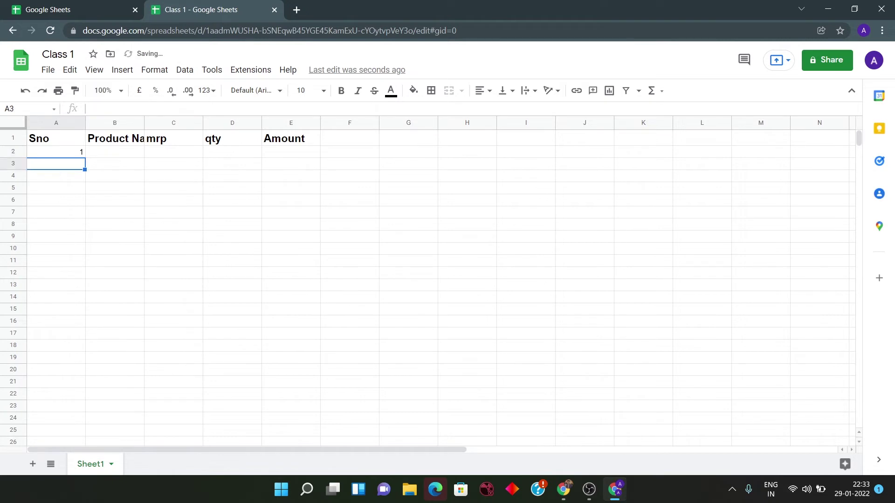
type("2")
left_click_drag(56, 151, 56, 164)
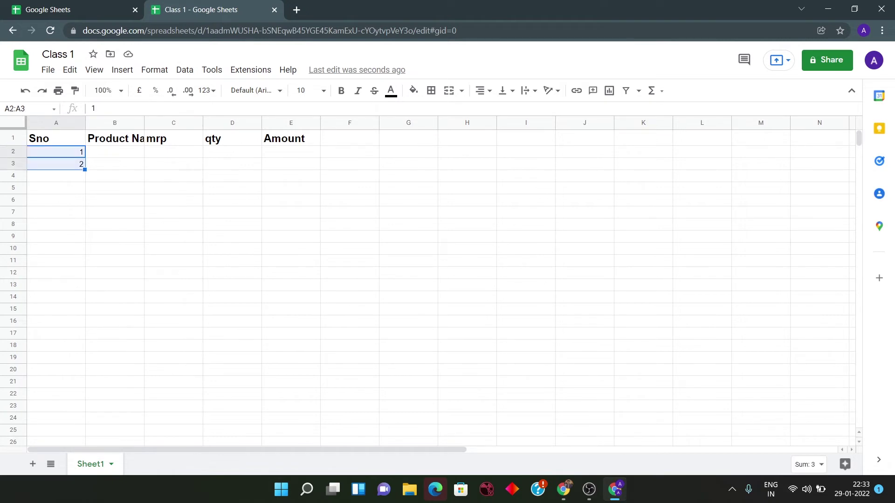
left_click_drag(85, 170, 85, 238)
left_click_drag(85, 237, 85, 215)
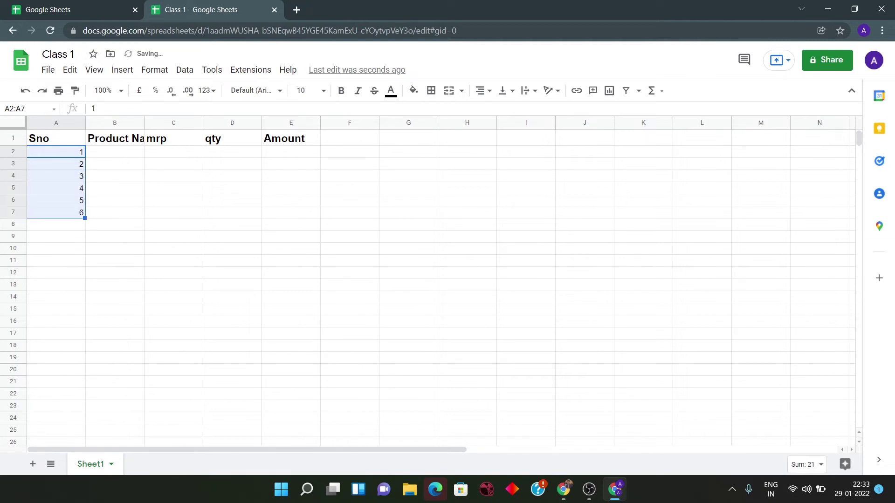
Widen the Product Name column, narrow mrp, and centre the A1:E1 headers
left_click(115, 151)
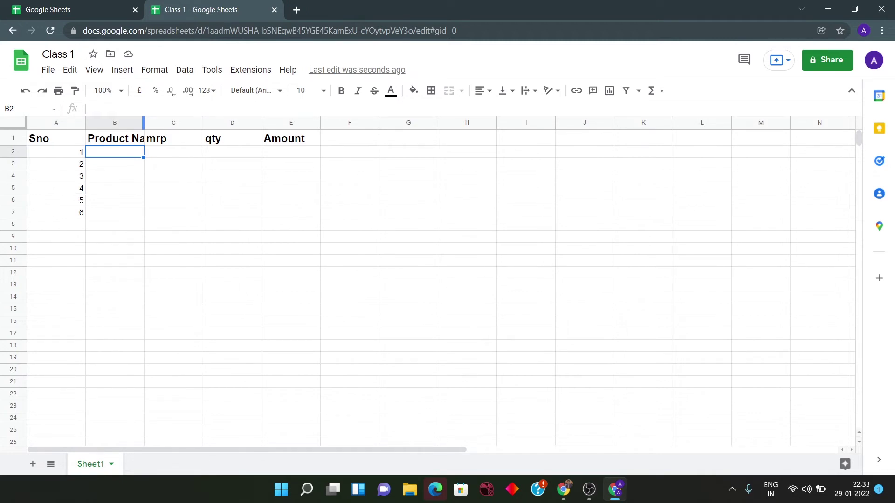
left_click_drag(143, 123, 164, 122)
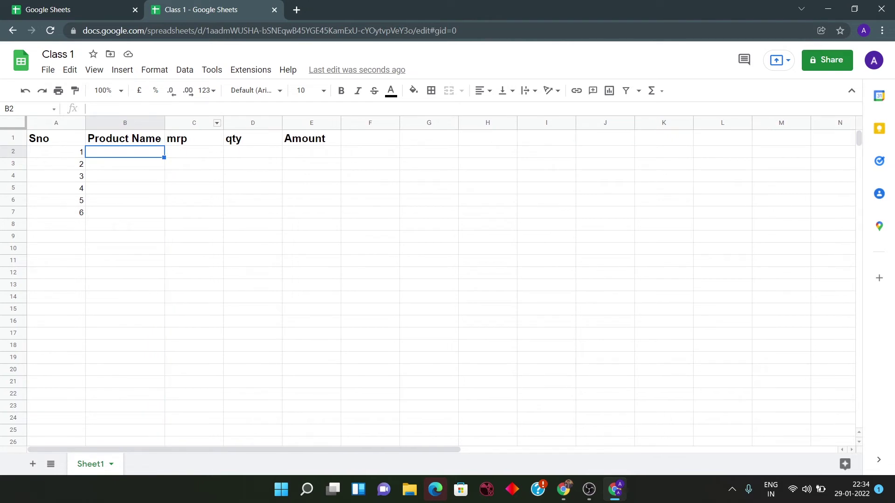
left_click_drag(222, 123, 209, 122)
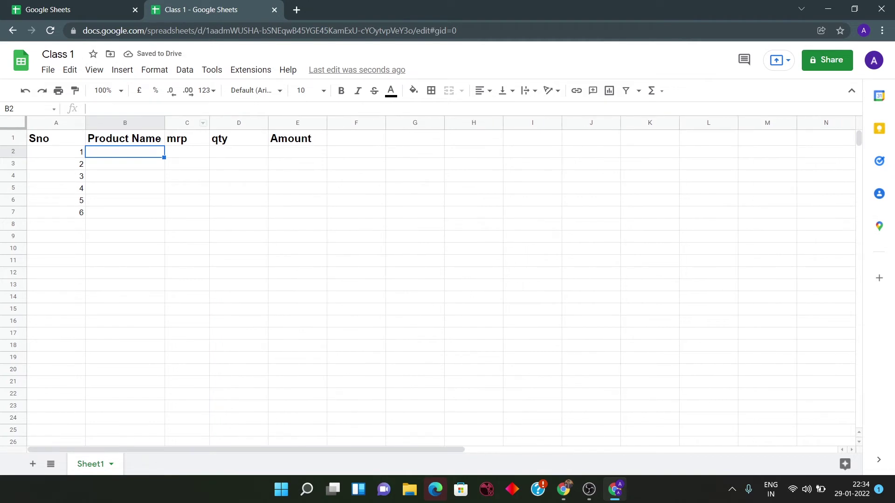
left_click_drag(46, 139, 294, 138)
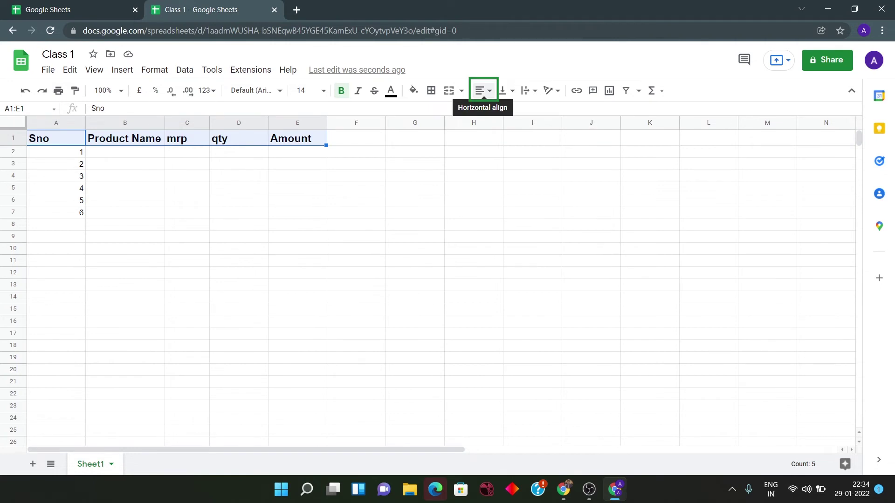
left_click(483, 90)
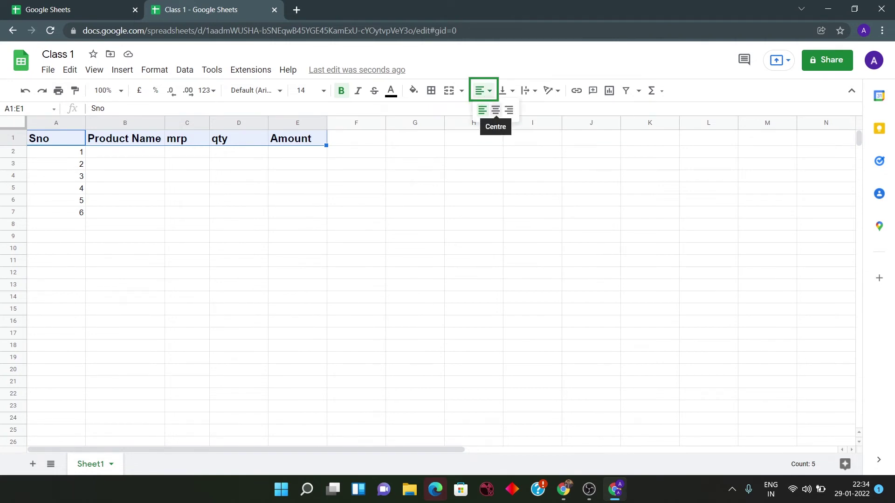
left_click(495, 110)
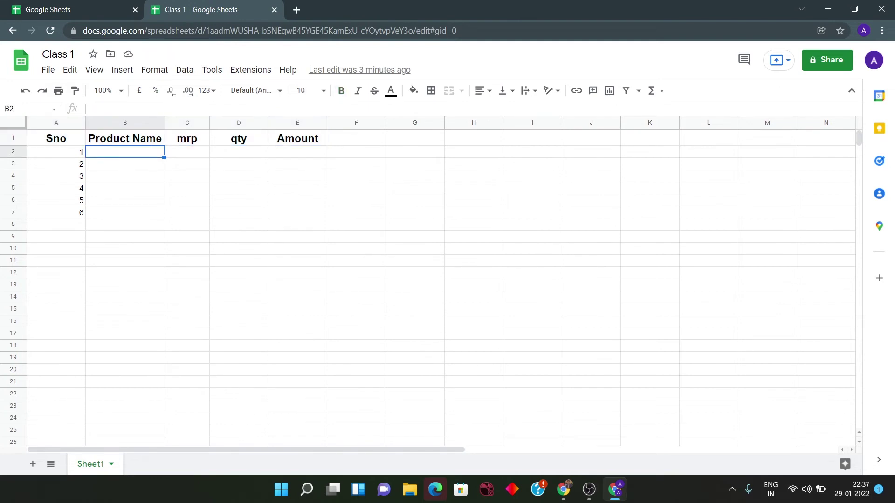
Enter Tooth Paste, Tooth Brush, Oil, Washing Powder, Dettol and Odonil in B2:B7
type("Toot")
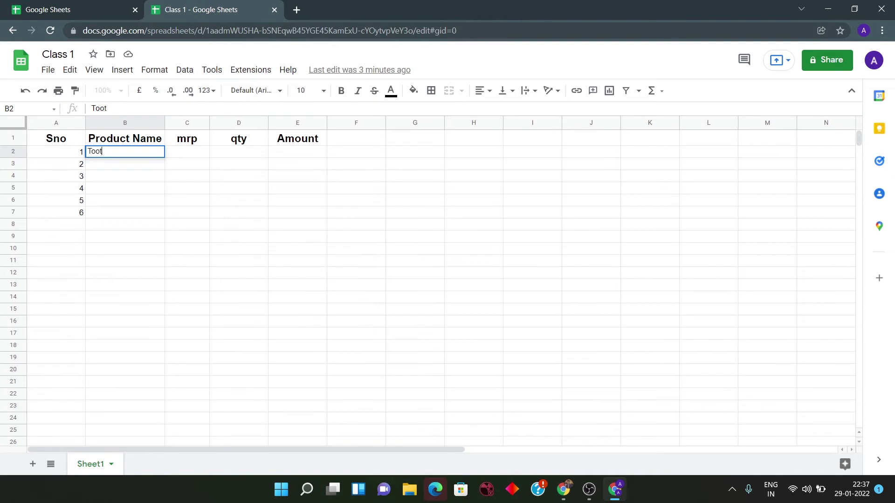
type("h Paste")
key("Return")
type("T")
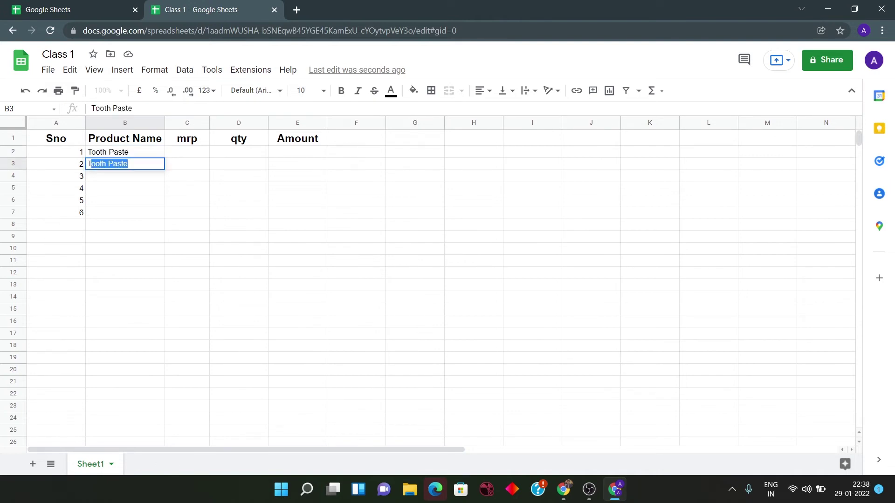
type("ooth B")
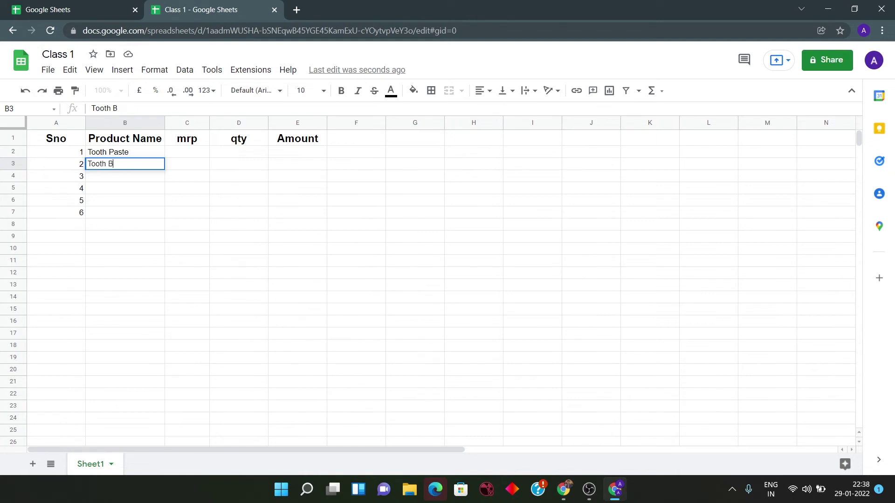
type("rush")
key("Return")
type("O")
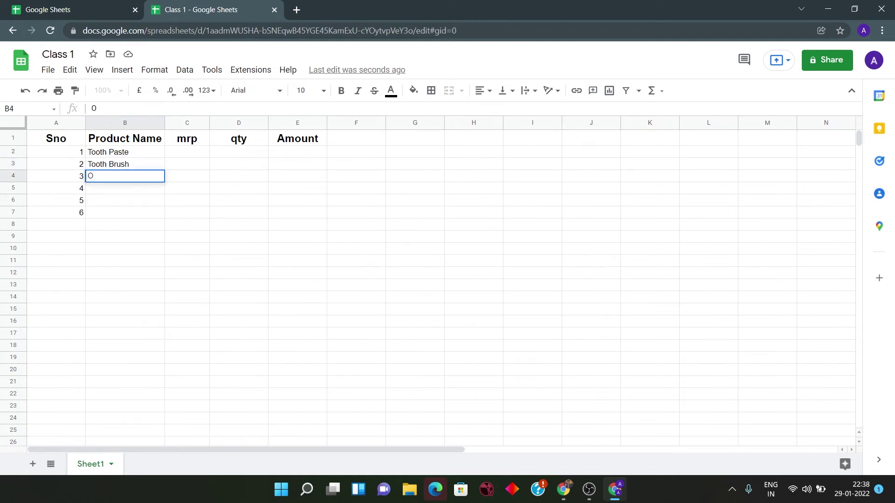
type("il")
key("Return")
type("Was")
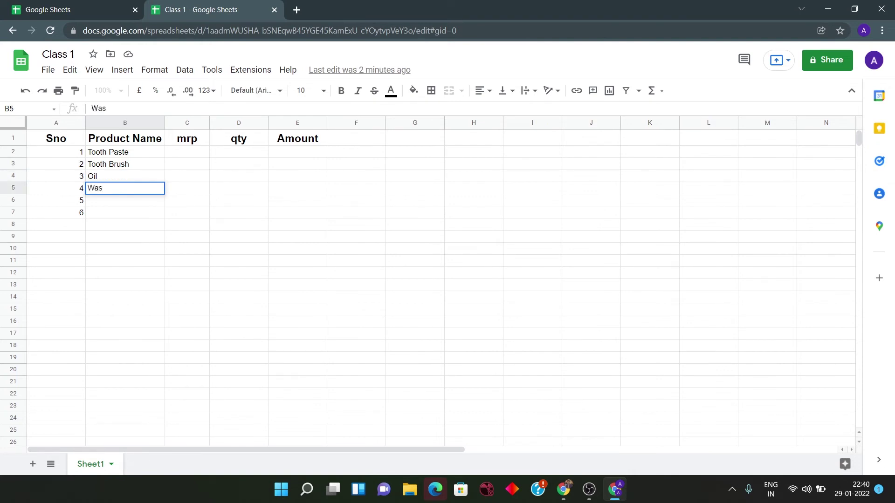
type("hing Pow")
type("der")
key("Return")
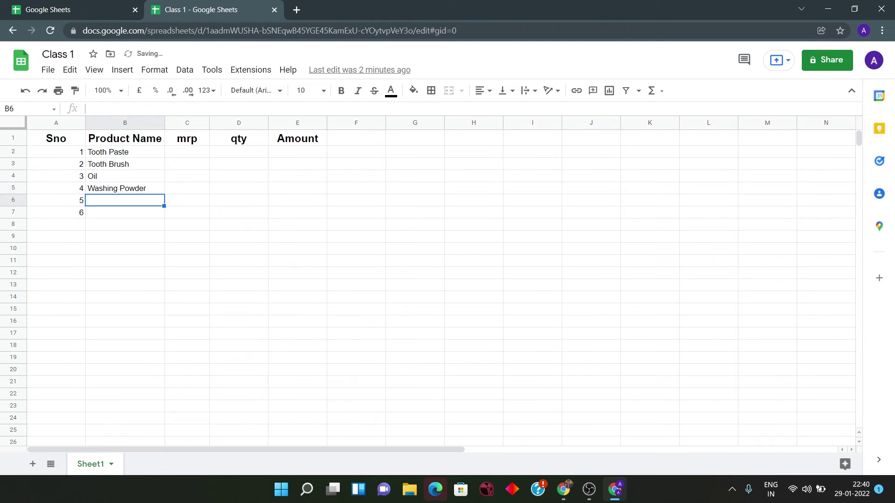
type("Dettol")
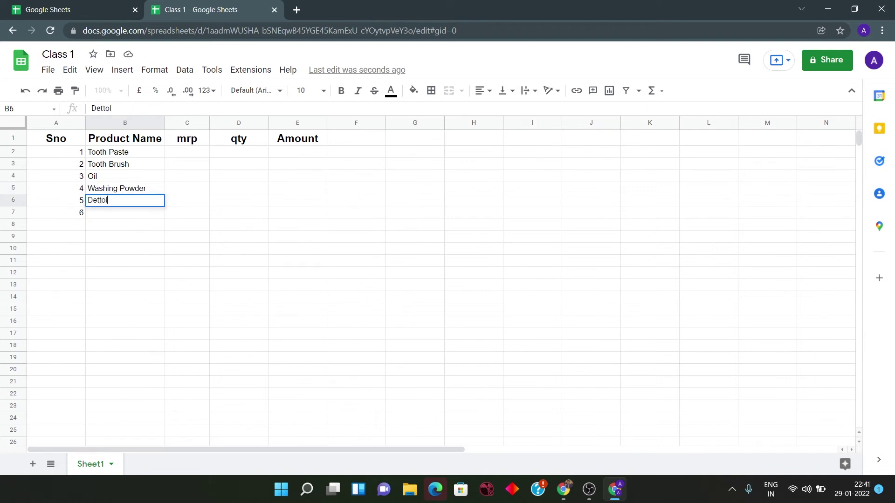
key("Return")
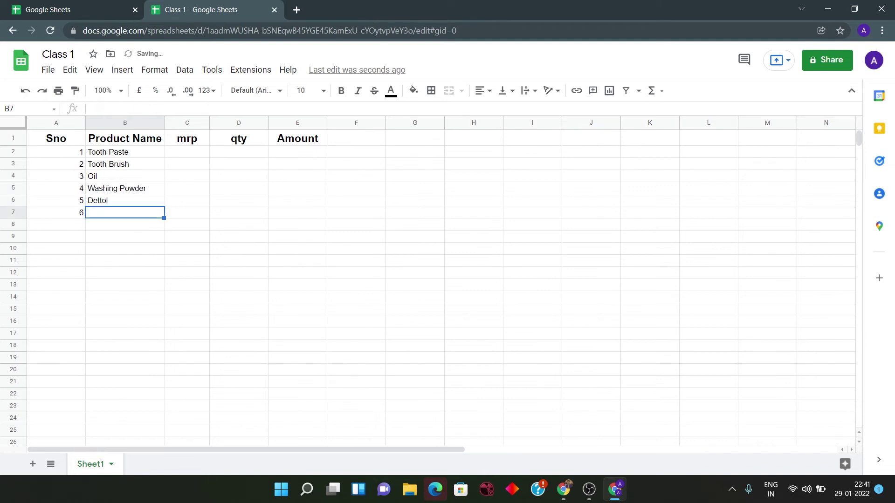
type("Odo")
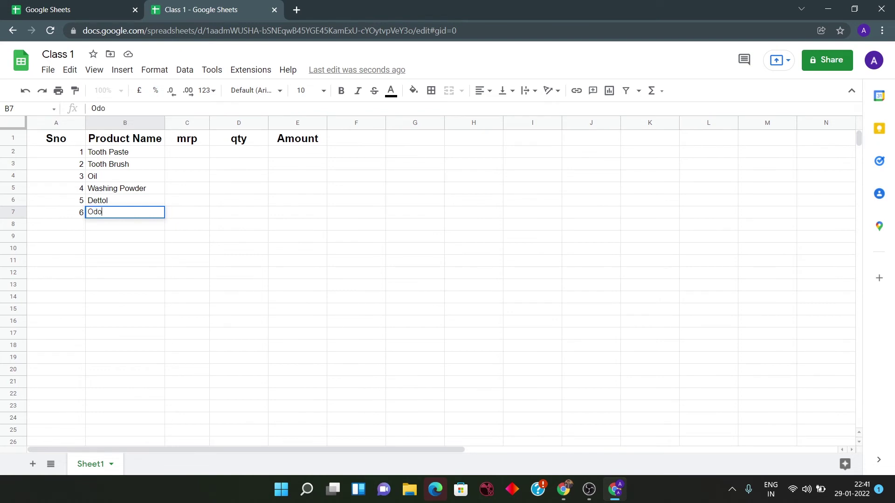
type("nil")
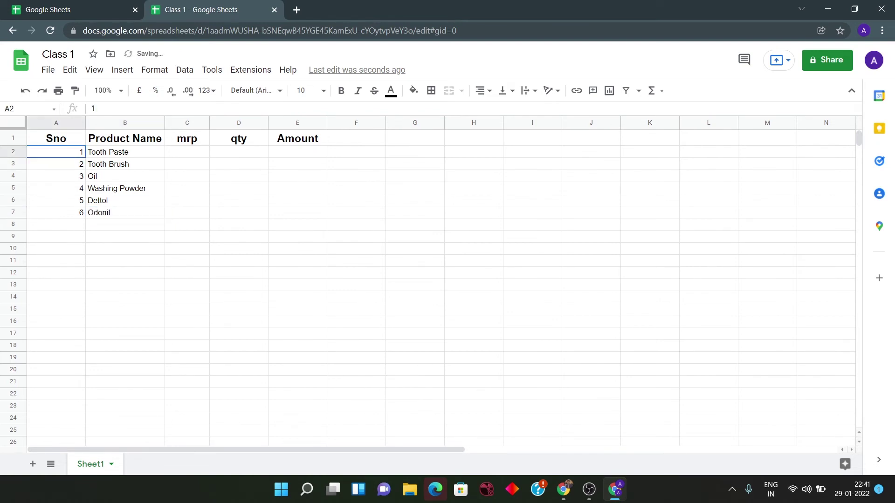
Centre-align the serial numbers in A2:A7
left_click_drag(56, 151, 56, 212)
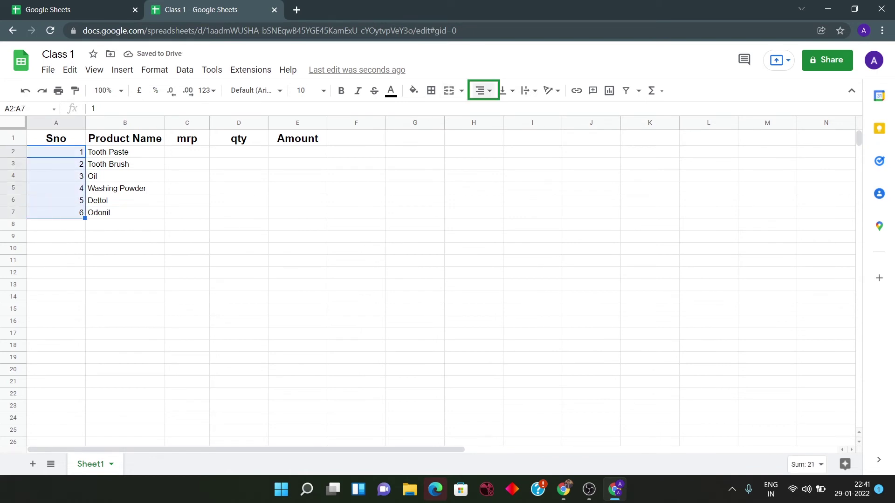
left_click(483, 90)
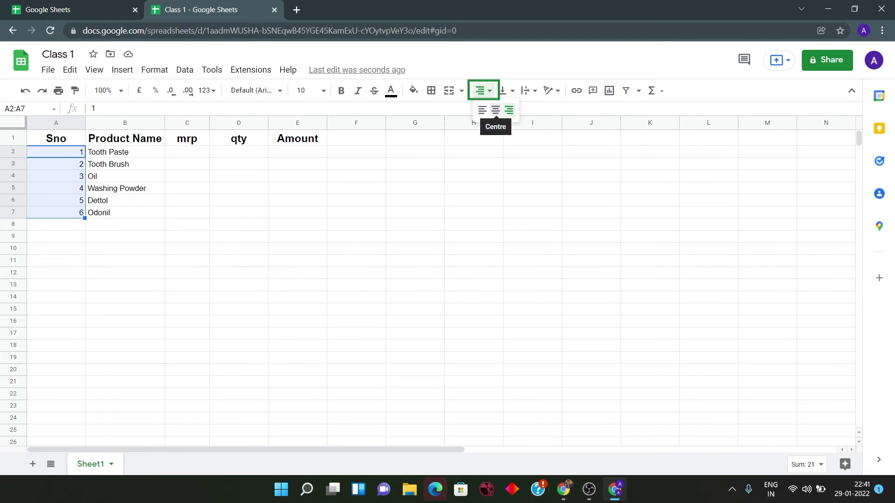
left_click(496, 110)
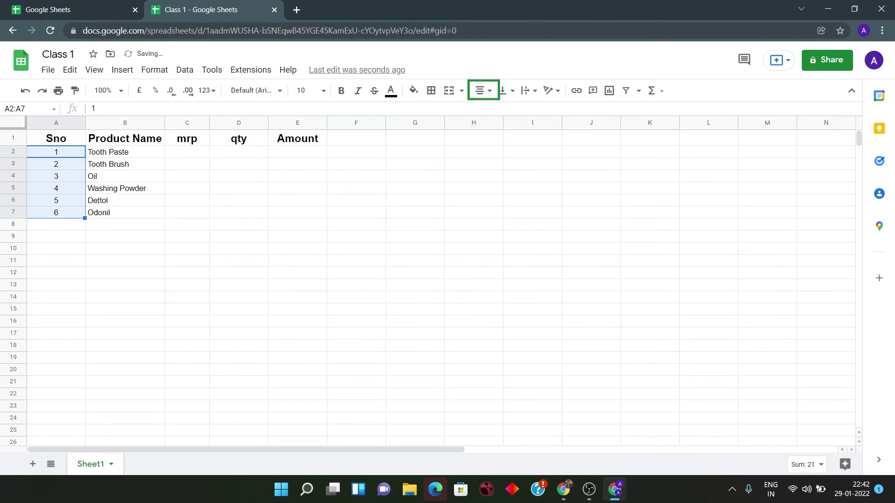
left_click(187, 152)
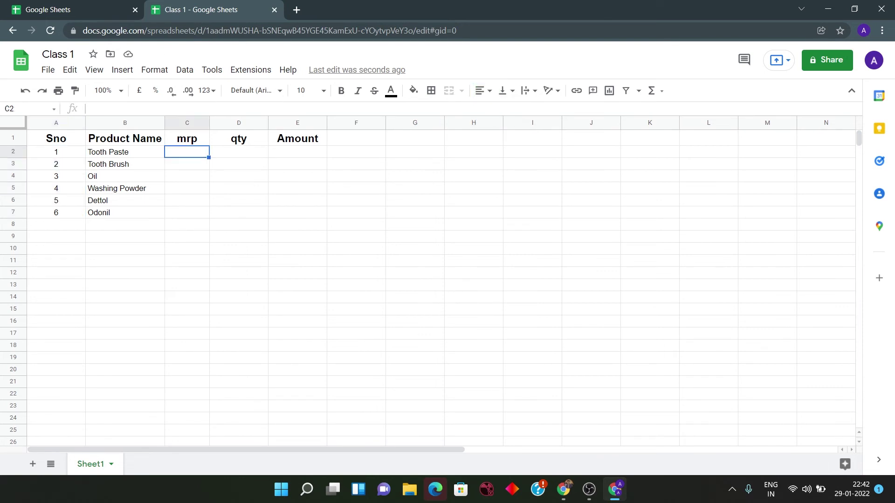
Enter mrp 45, 20, 200, 89, 70, 78 and qty 5, 4, 8, 6, 815, 85
type("45")
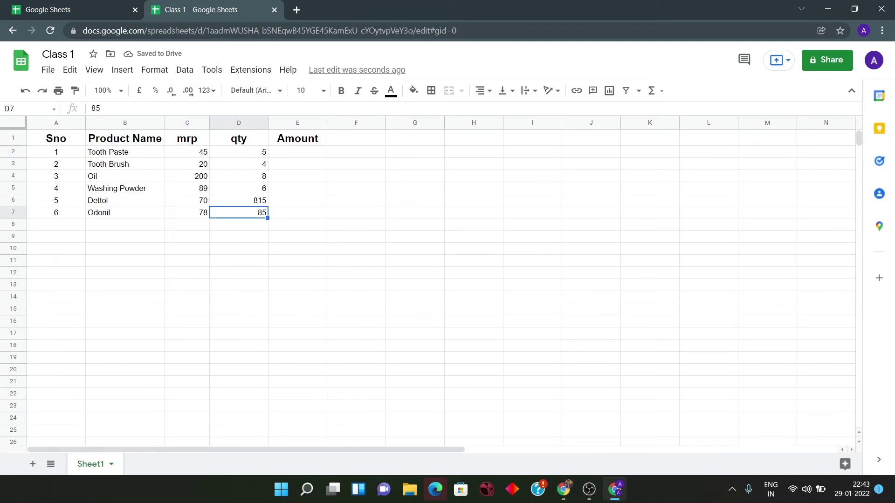
key("Up")
key("Up")
key("Up")
key("Up")
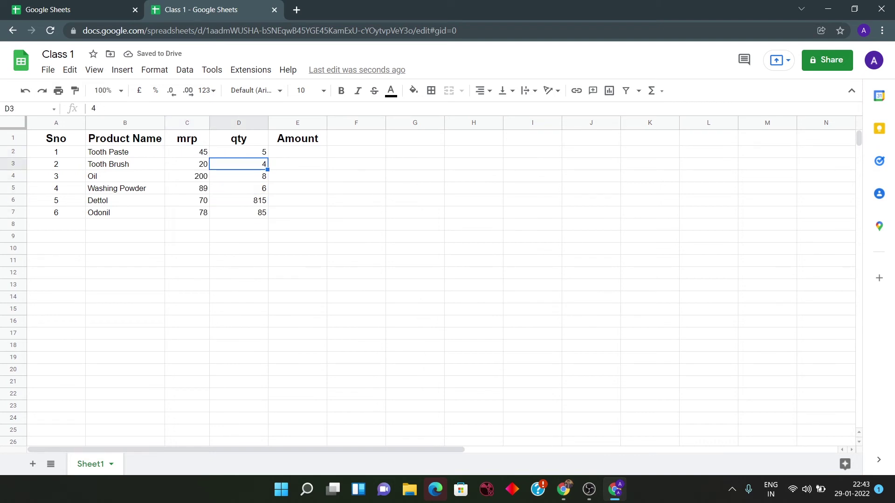
key("Up")
key("Right")
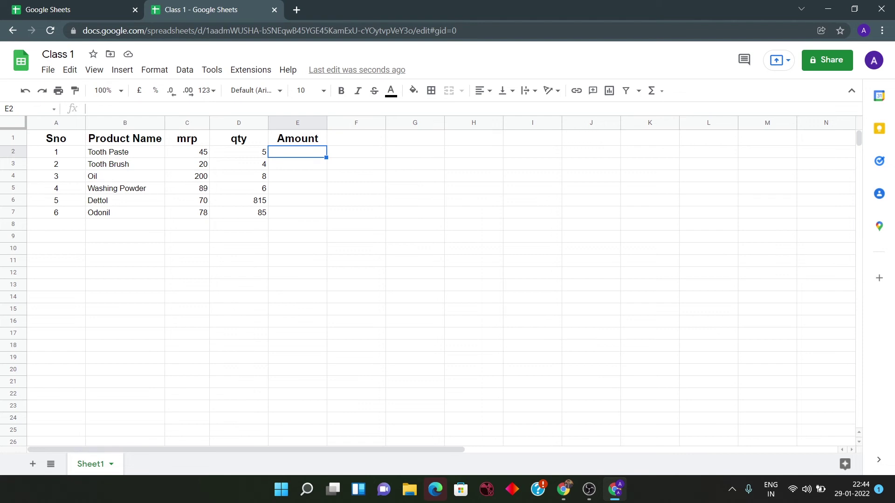
Enter =c2*d2 in E2 and auto-fill it down to E7 for all products
type("=")
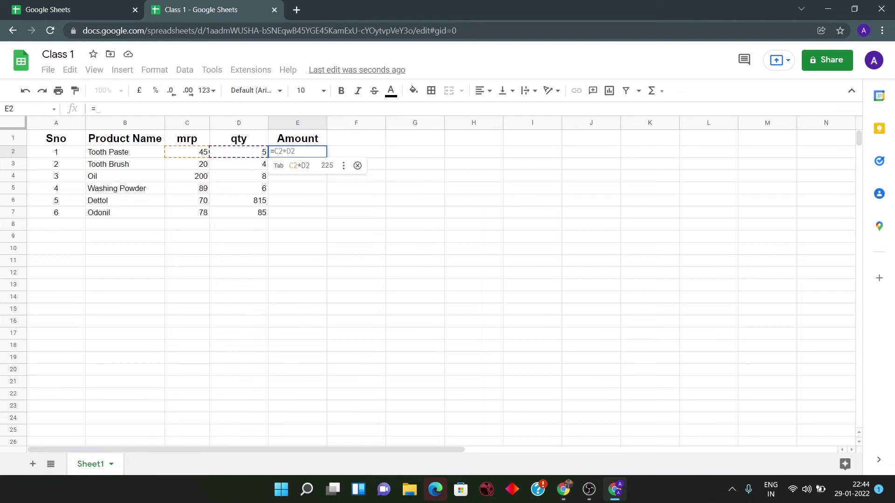
type("c")
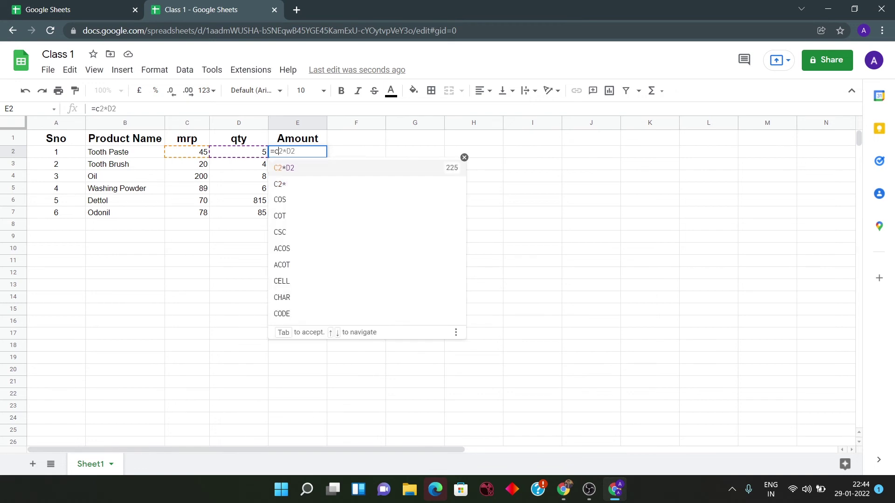
type("2")
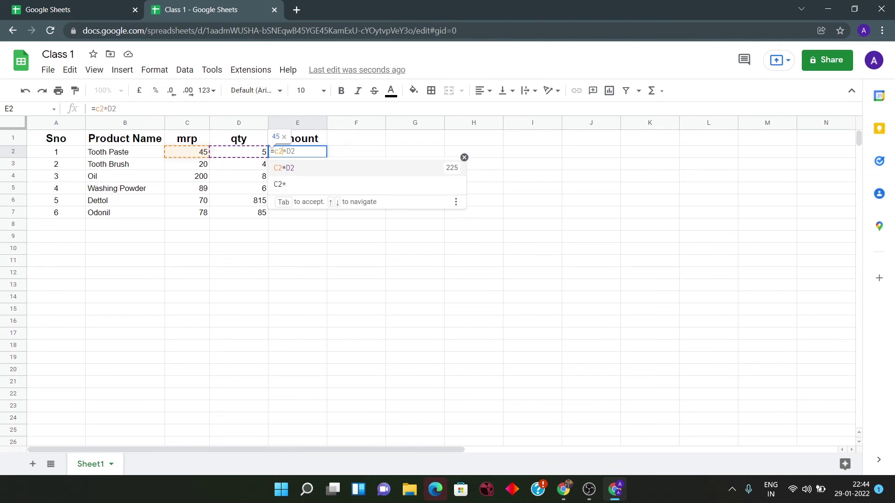
type("*d2")
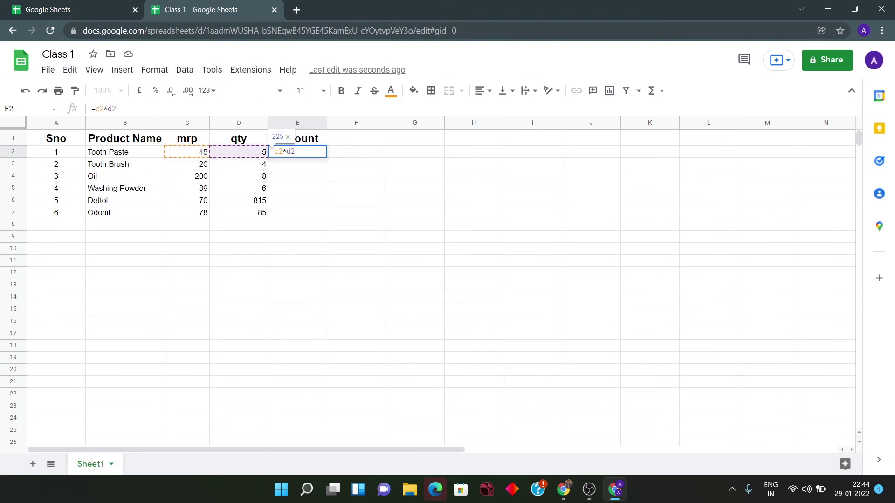
key("Return")
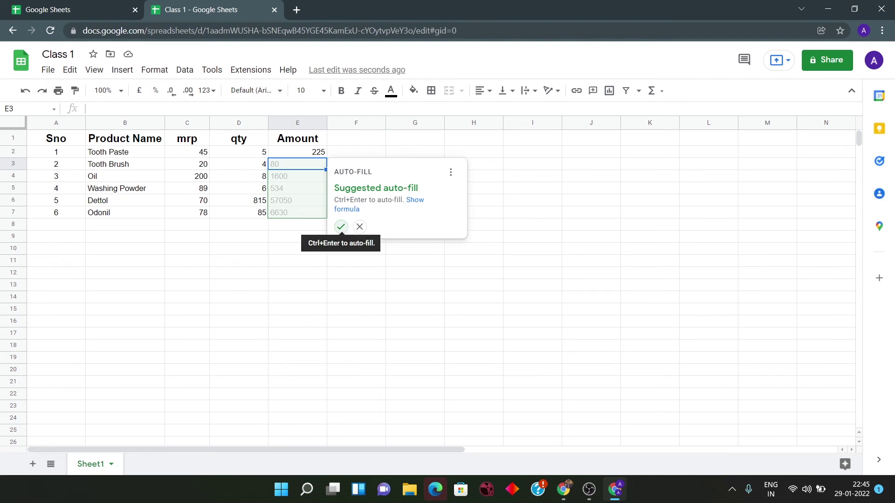
left_click(341, 227)
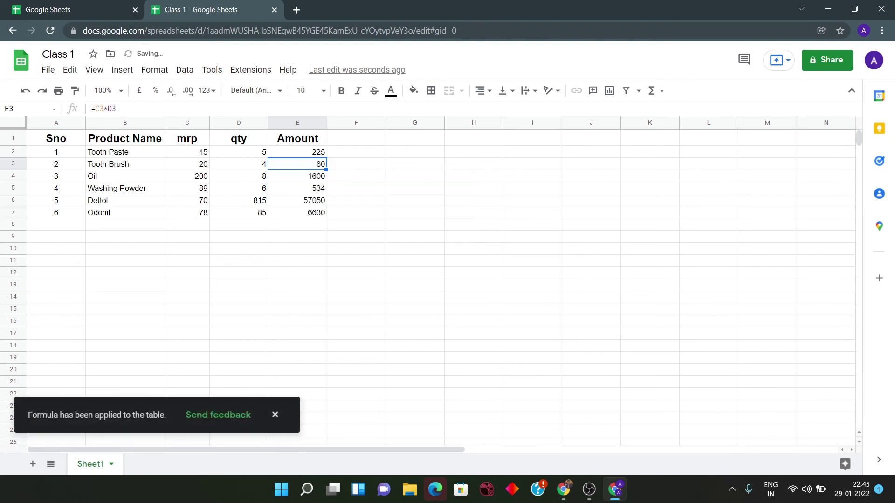
double_click(298, 225)
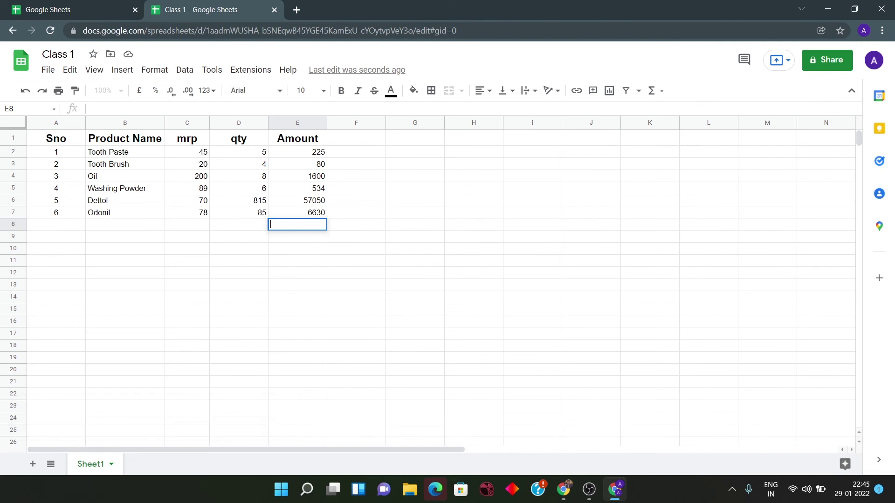
Put =SUM(E1:E7) in E8, giving a grand total of 66119
key("Escape")
type("=sum")
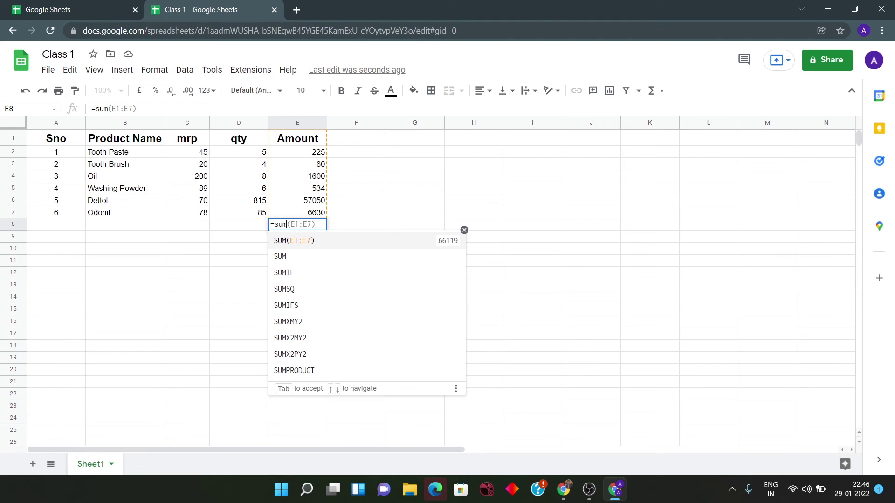
key("Tab")
key("Return")
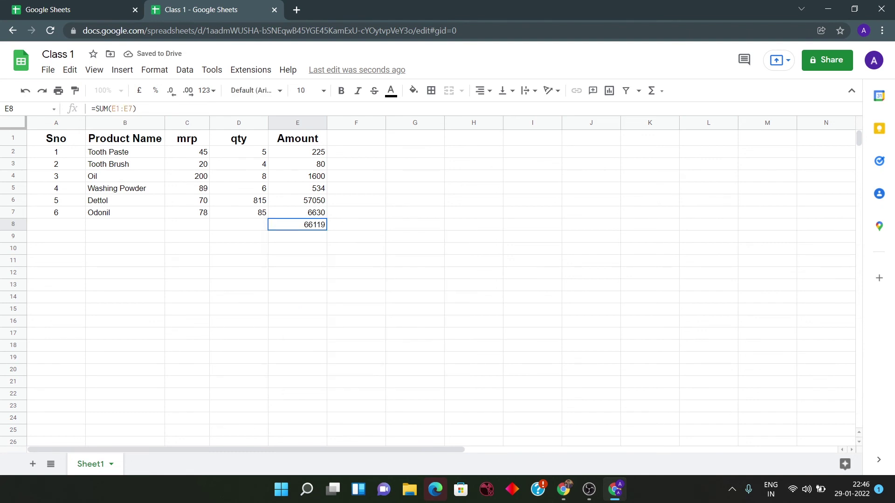
double_click(239, 224)
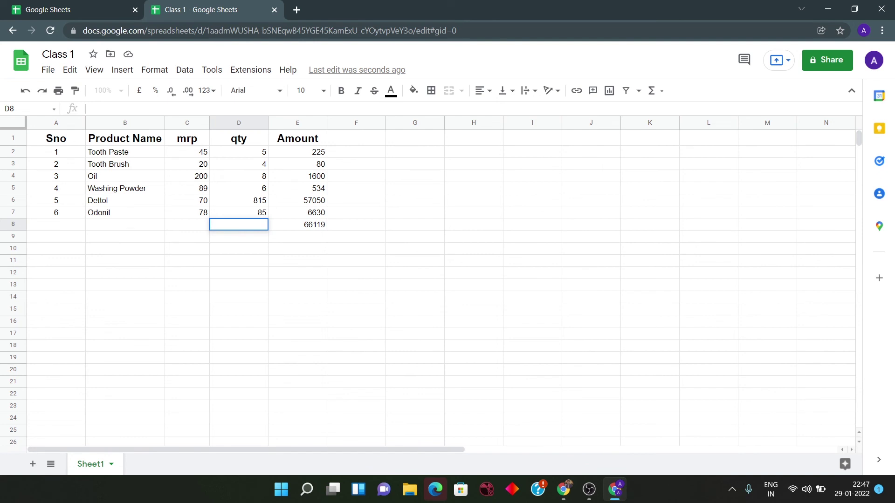
Choose File > Download > PDF (.pdf) to reach the PDF print settings
key("alt+f")
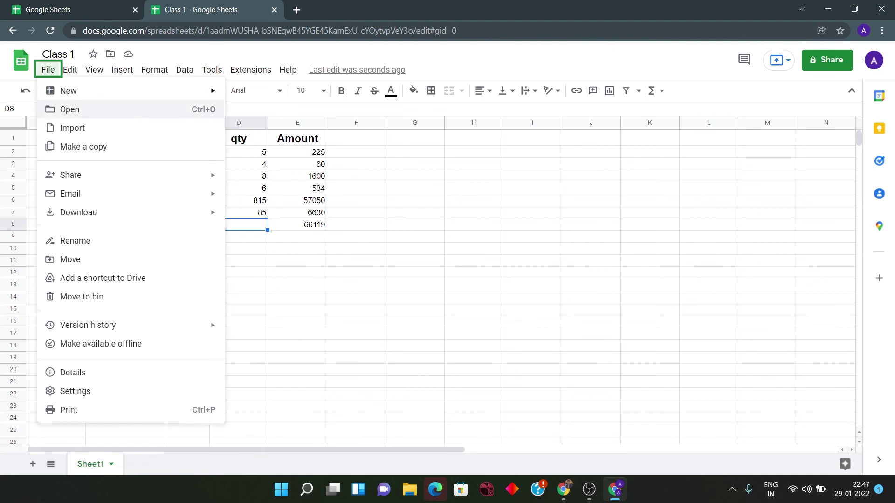
key("d")
key("Right")
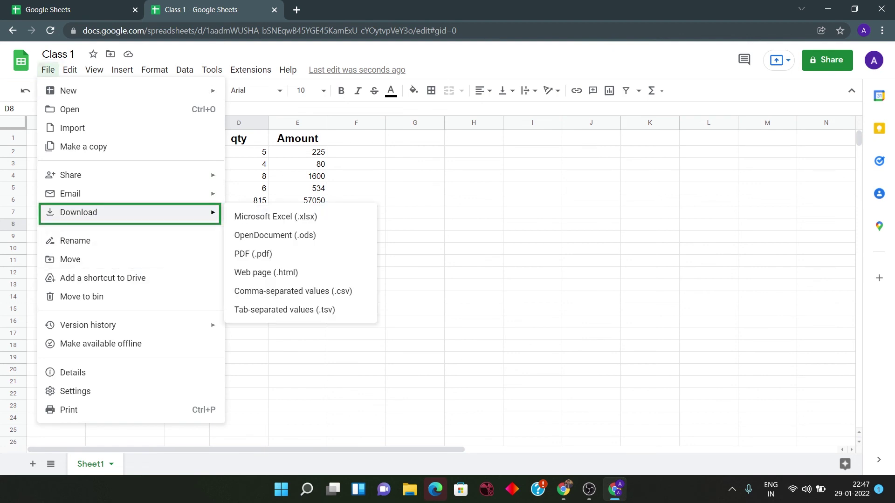
key("Right")
key("Down")
key("Down")
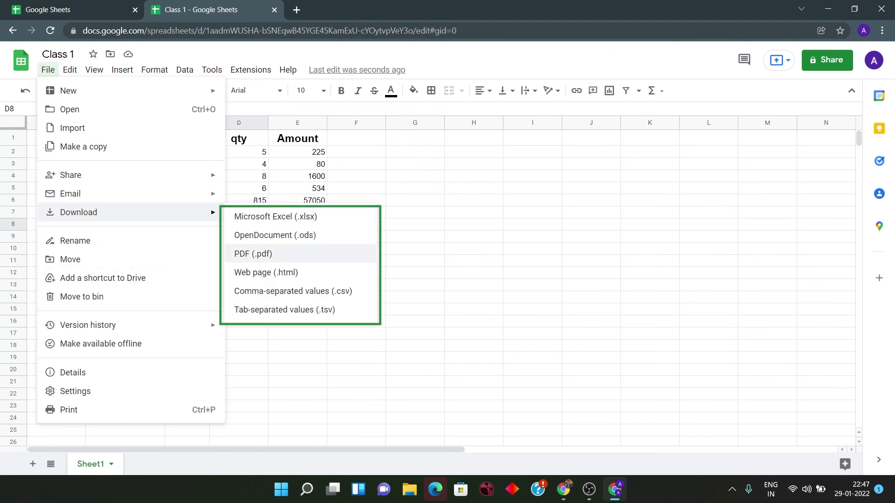
key("Up")
key("Up")
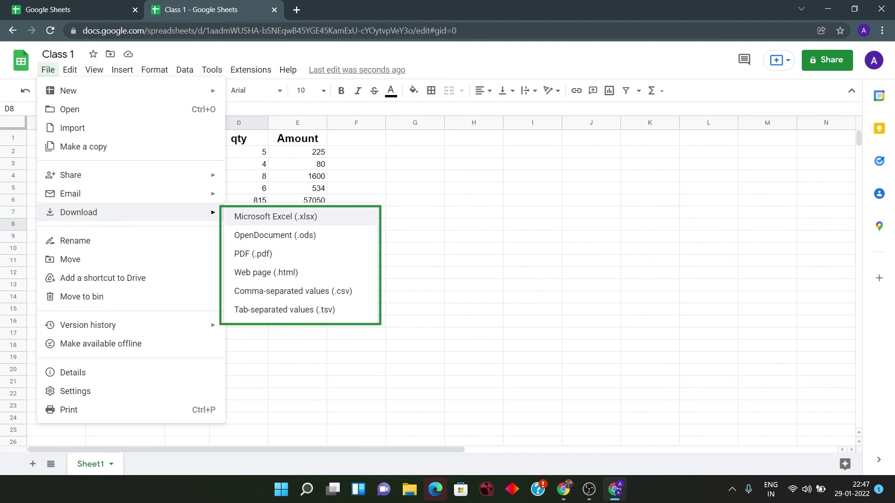
key("Down")
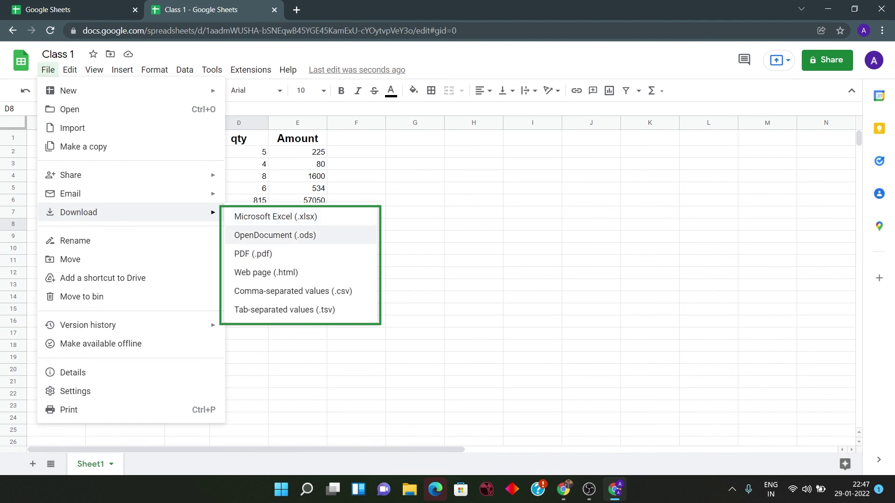
key("Down")
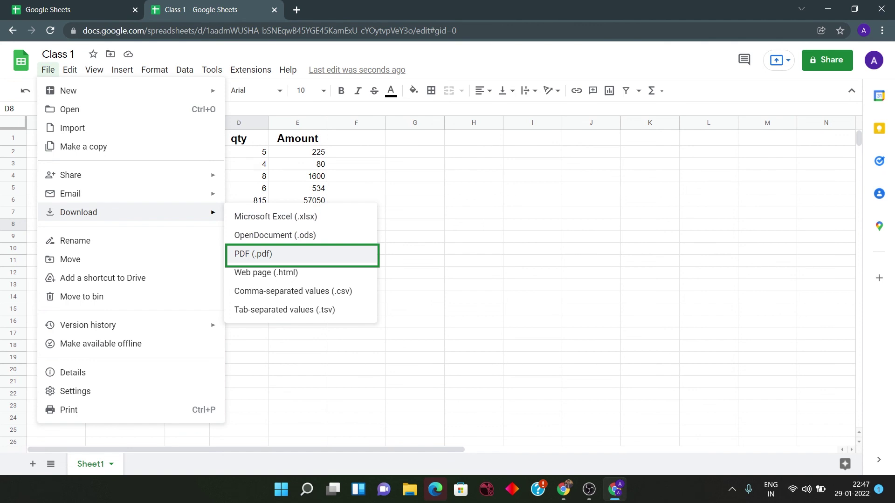
key("Return")
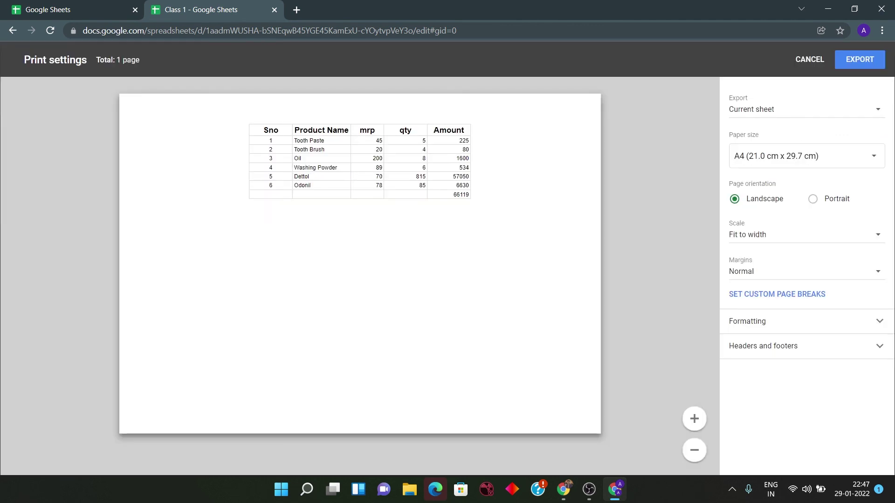
Switch the PDF to portrait on A4 paper and export it as 'Class 1 - Sheet1.pdf'
key("Tab")
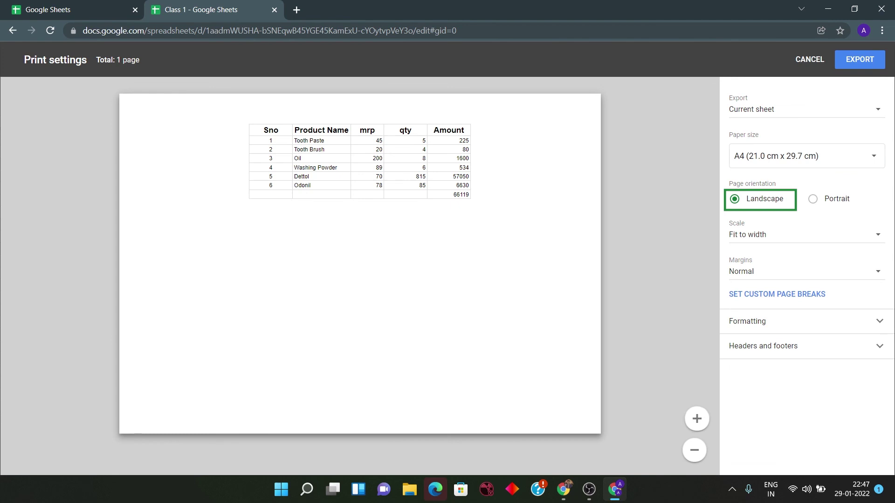
key("Tab")
key("space")
key("shift+Tab")
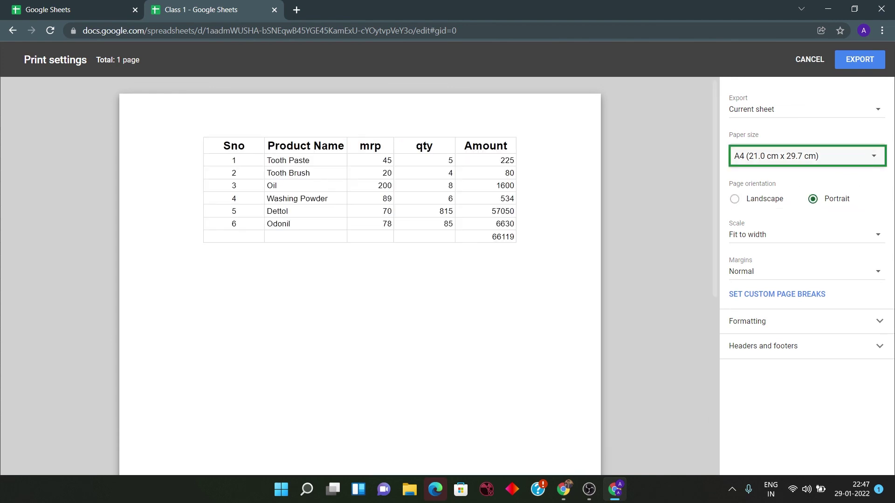
key("space")
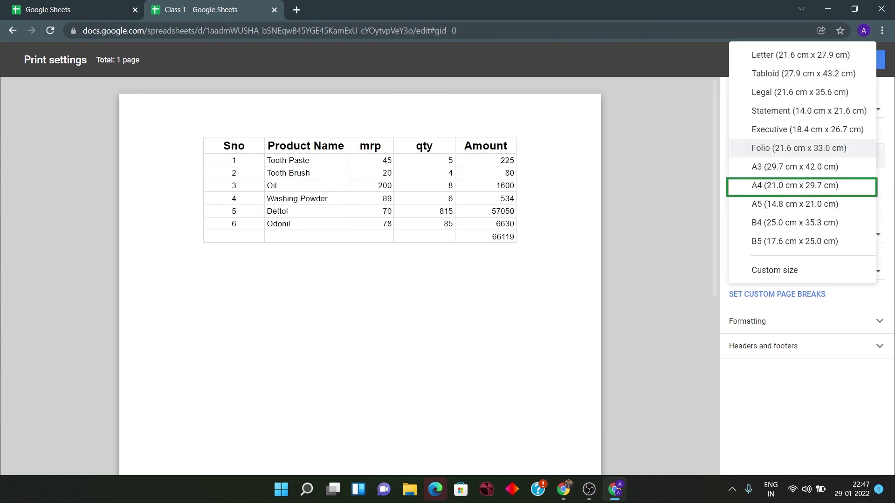
key("Return")
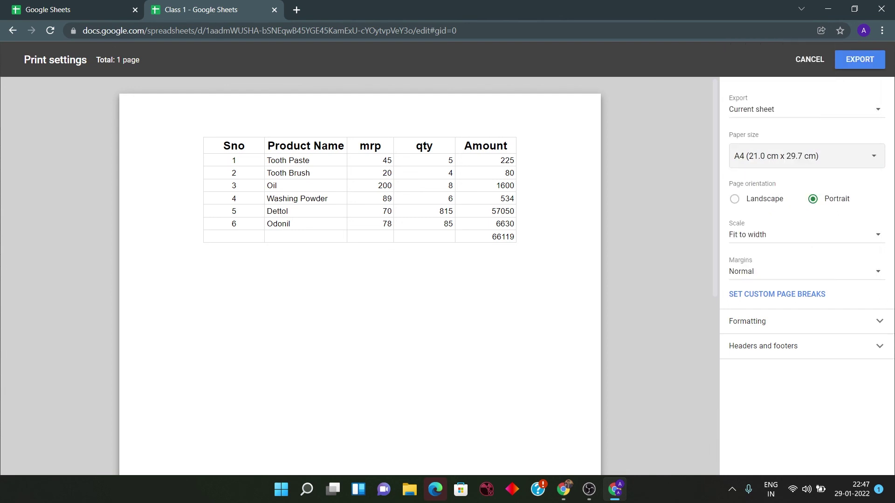
left_click(859, 59)
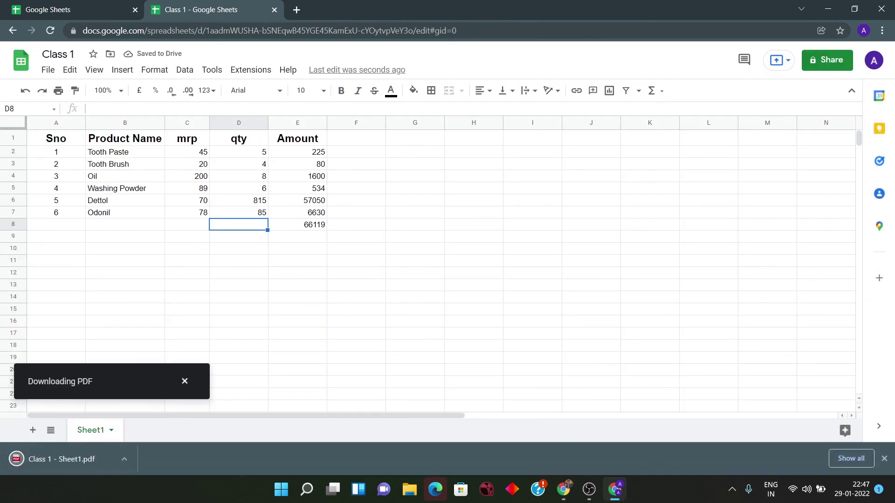